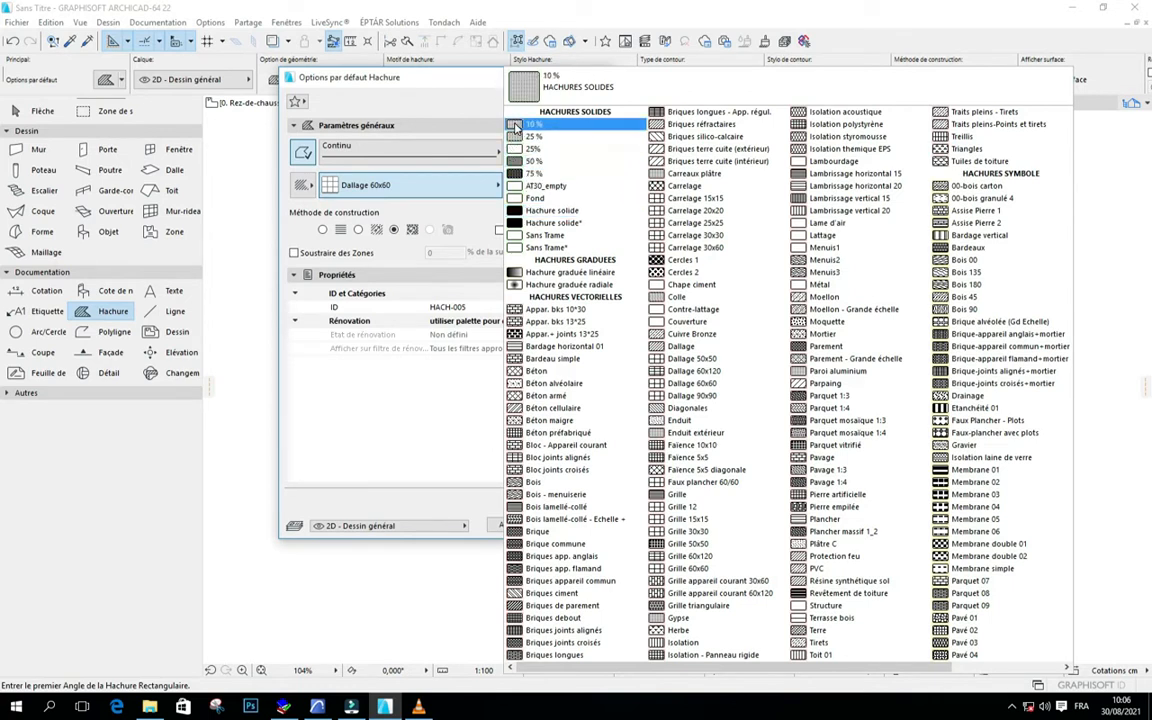
# Set the default hatch pattern to 10 % and draw a rectangular hatch beside the two existing patterned hatches.
pyautogui.click(514, 126)
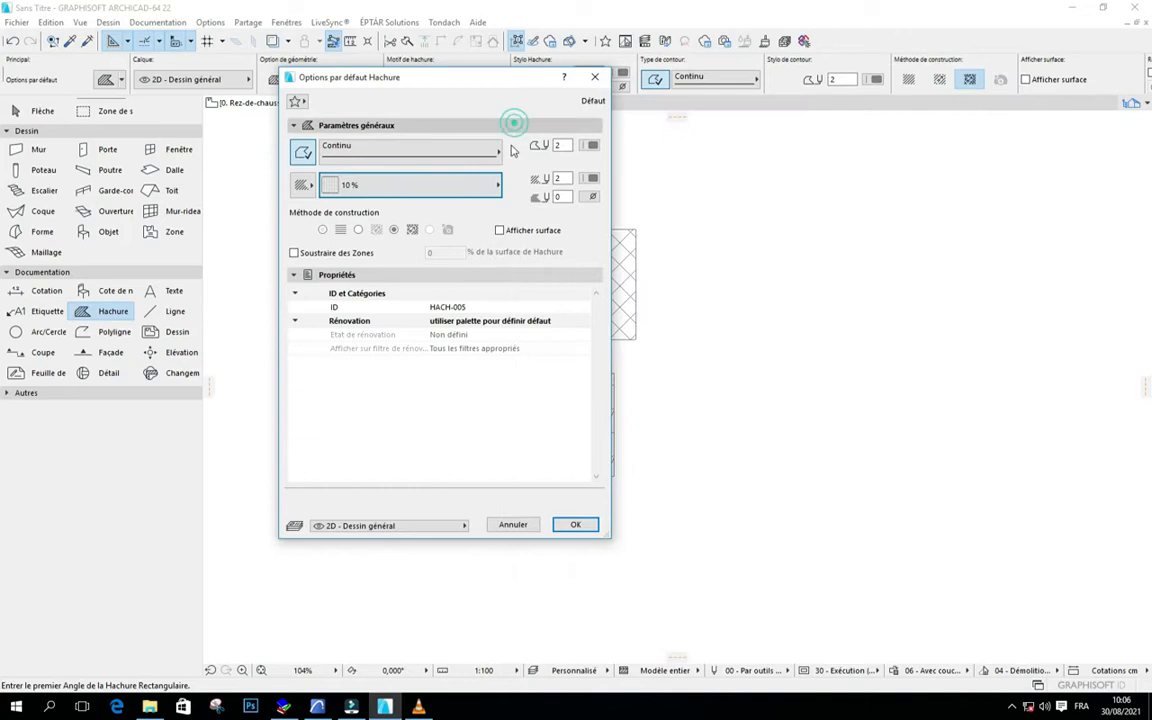
pyautogui.click(576, 526)
pyautogui.scroll(3, 675, 280)
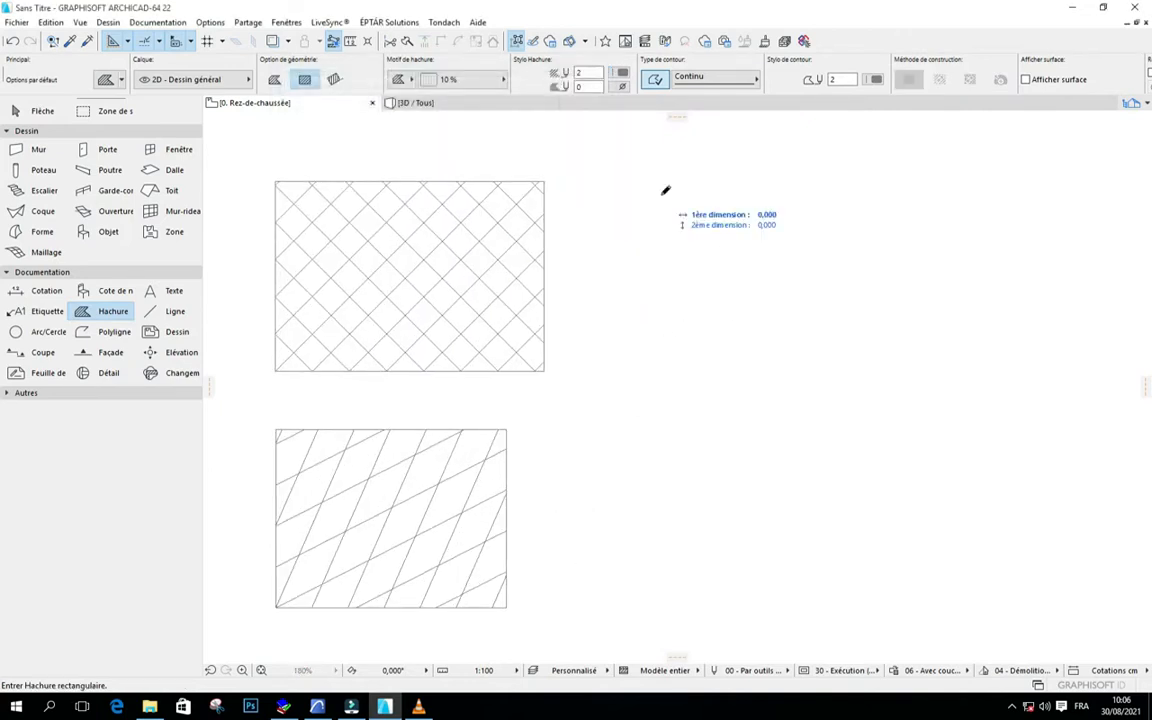
pyautogui.click(663, 194)
pyautogui.click(933, 426)
pyautogui.scroll(-2, 854, 359)
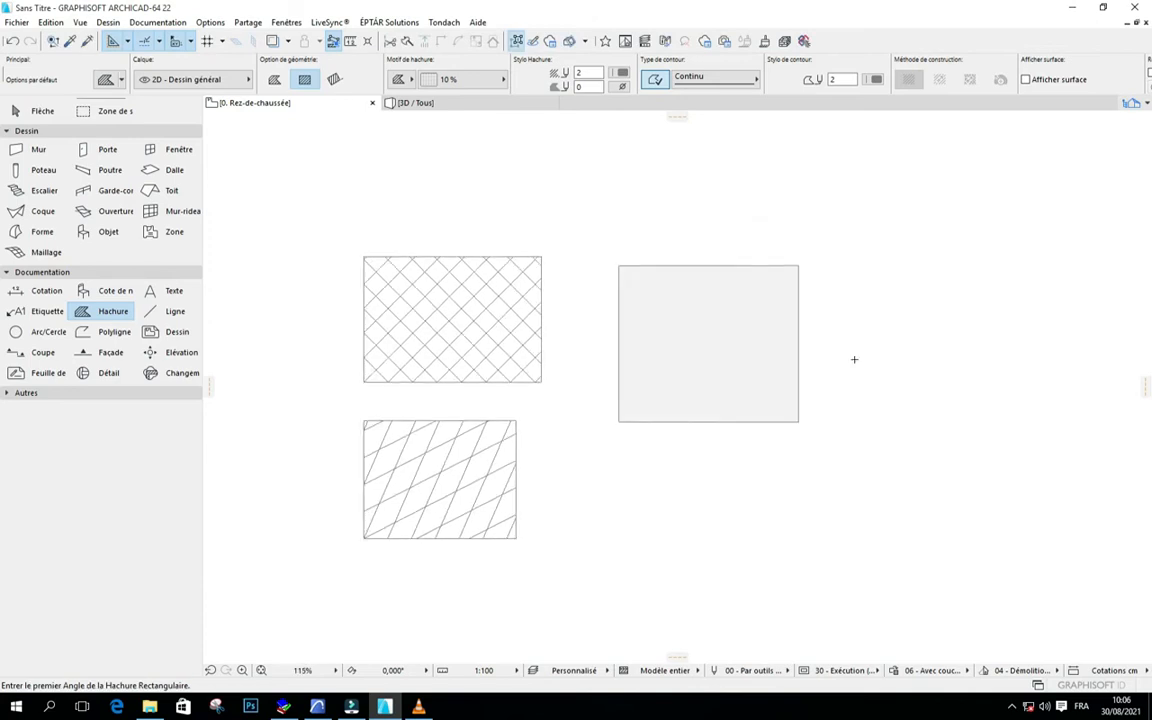
pyautogui.scroll(2, 525, 368)
pyautogui.scroll(-2, 560, 355)
pyautogui.scroll(4, 589, 337)
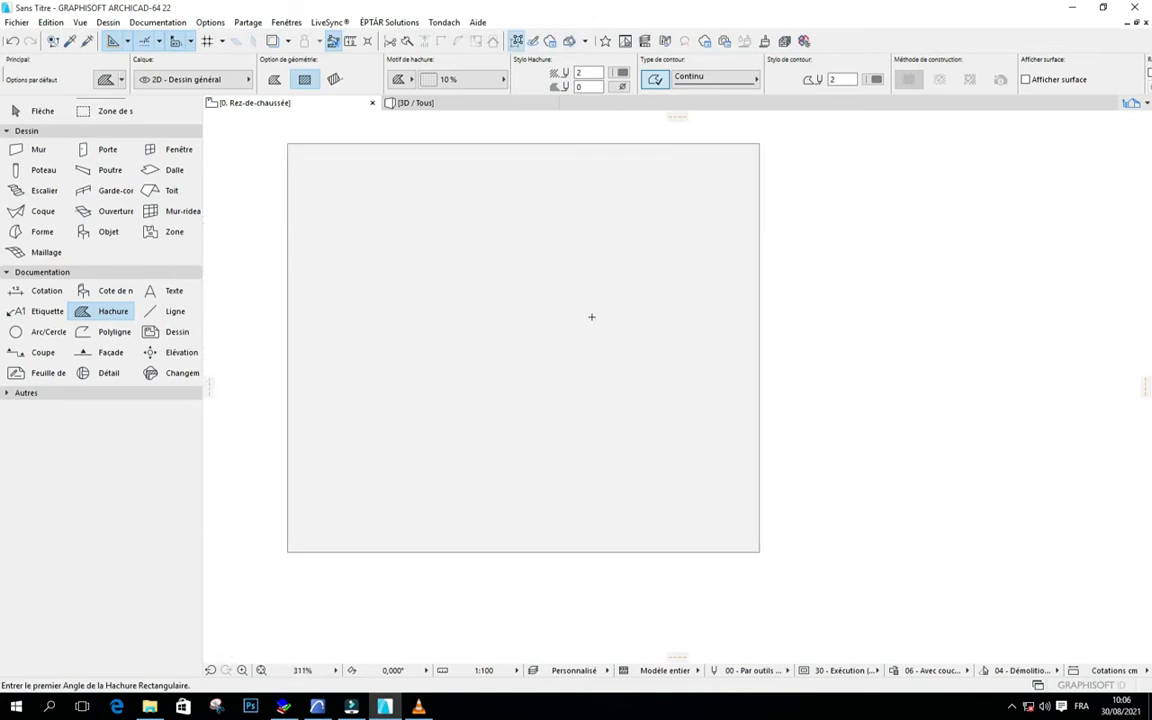
pyautogui.keyDown('shift'); pyautogui.click(507, 320); pyautogui.keyUp('shift')
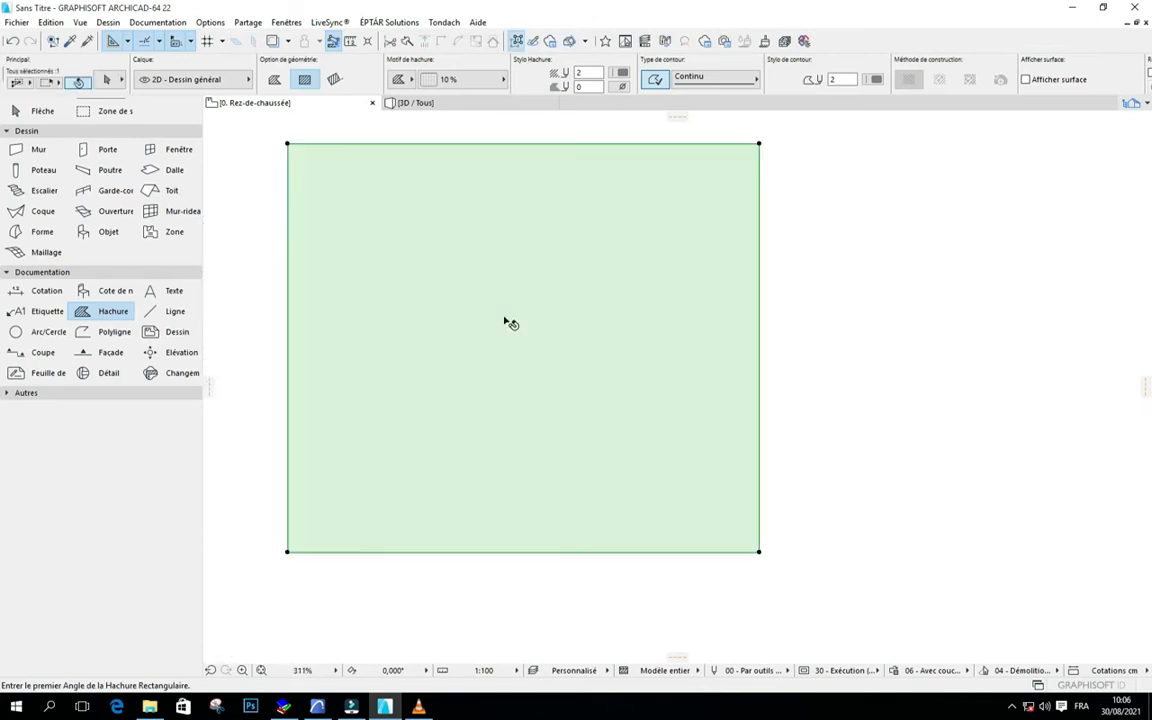
pyautogui.keyDown('shift'); pyautogui.click(837, 296); pyautogui.keyUp('shift')
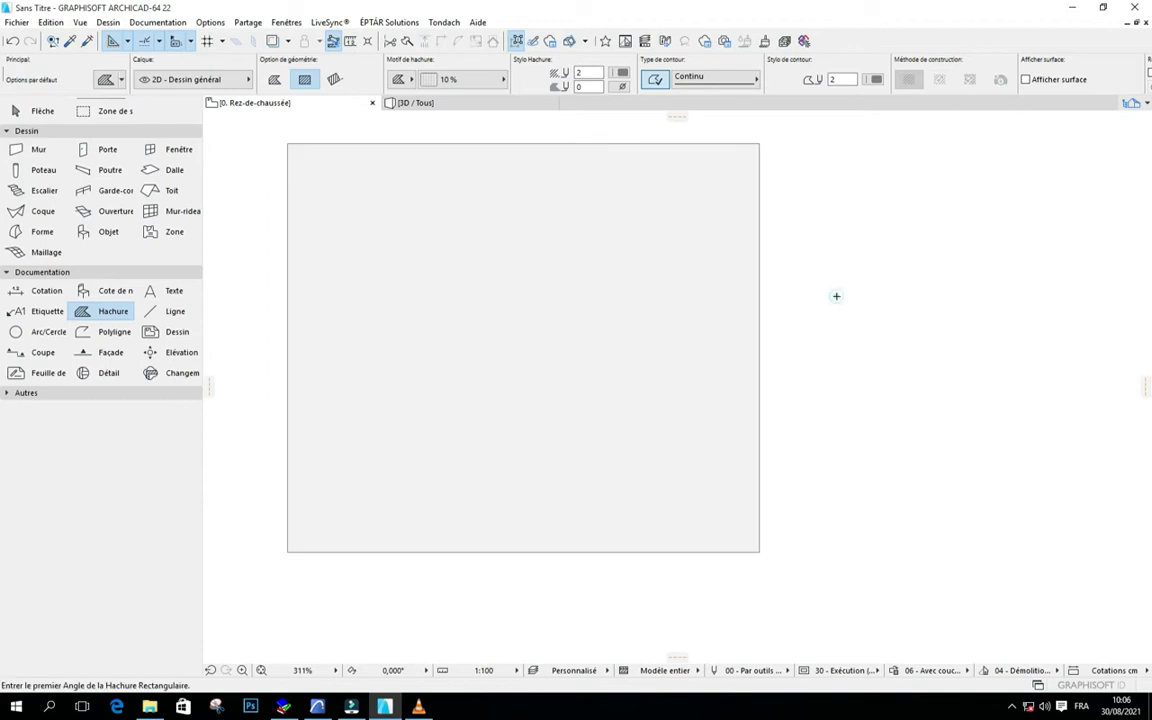
# Draw a single horizontal line across the middle of the new hatch.
pyautogui.click(153, 312)
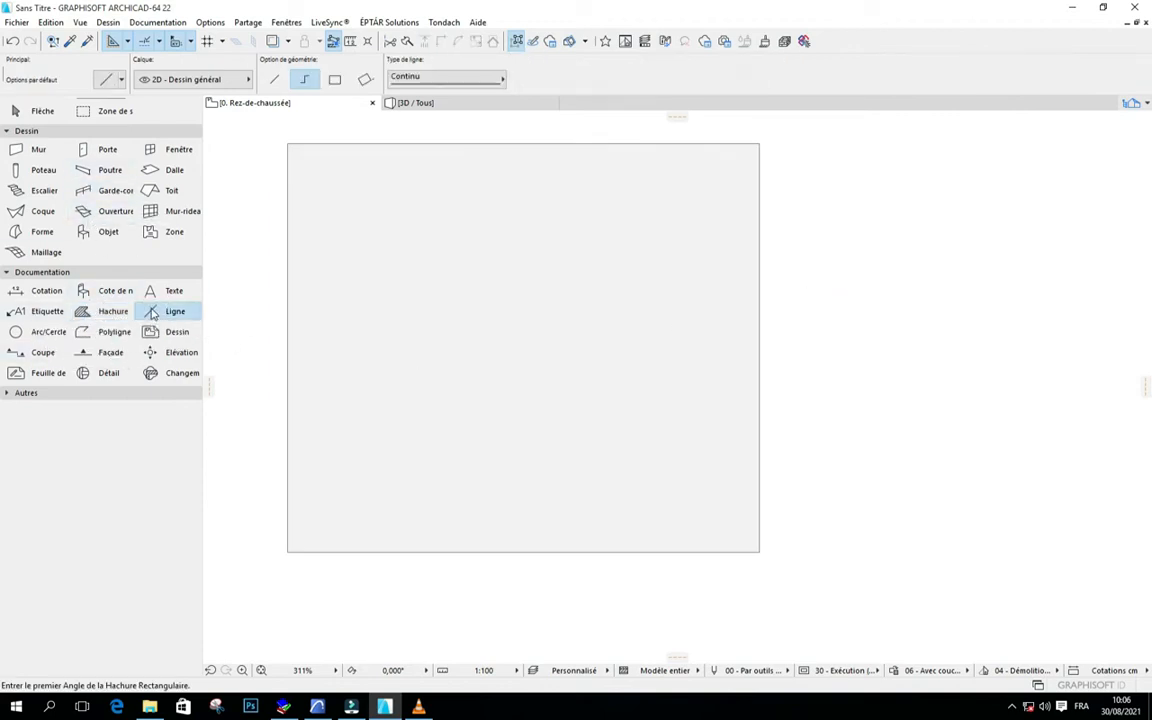
pyautogui.click(414, 312)
pyautogui.click(648, 313)
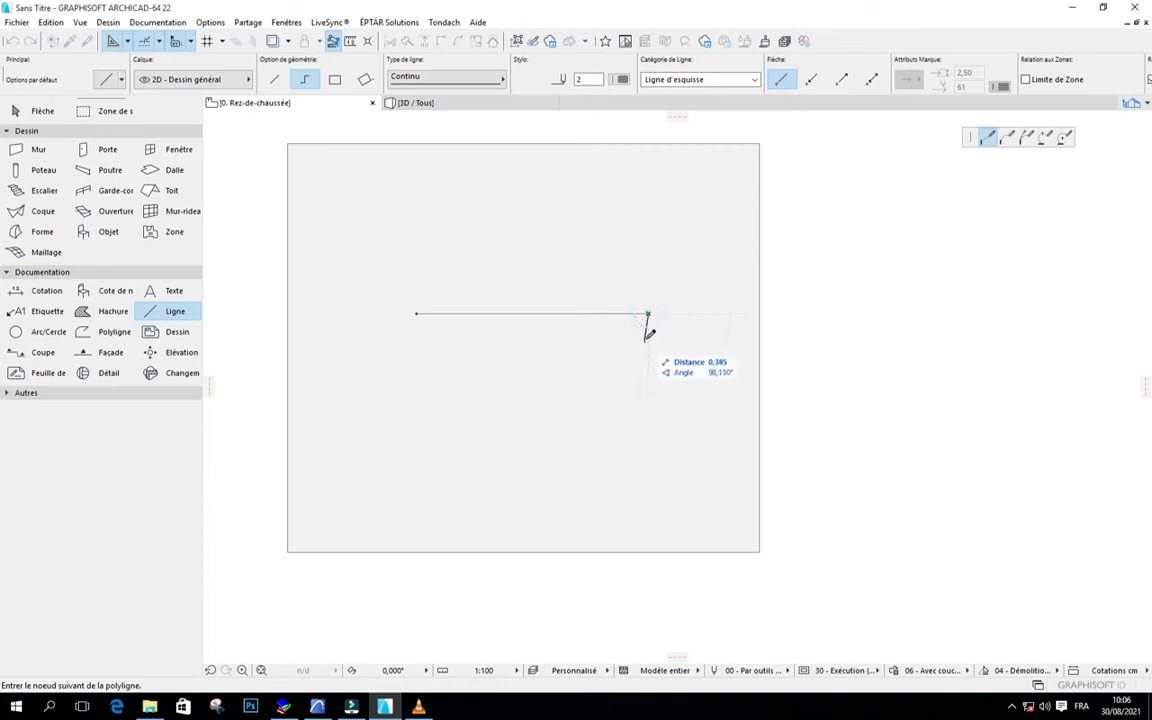
pyautogui.click(648, 313)
# Bring the 10 % hatch to the foreground (Premier Plan) over the line.
pyautogui.keyDown('shift'); pyautogui.click(581, 250); pyautogui.keyUp('shift')
pyautogui.rightClick(581, 257)
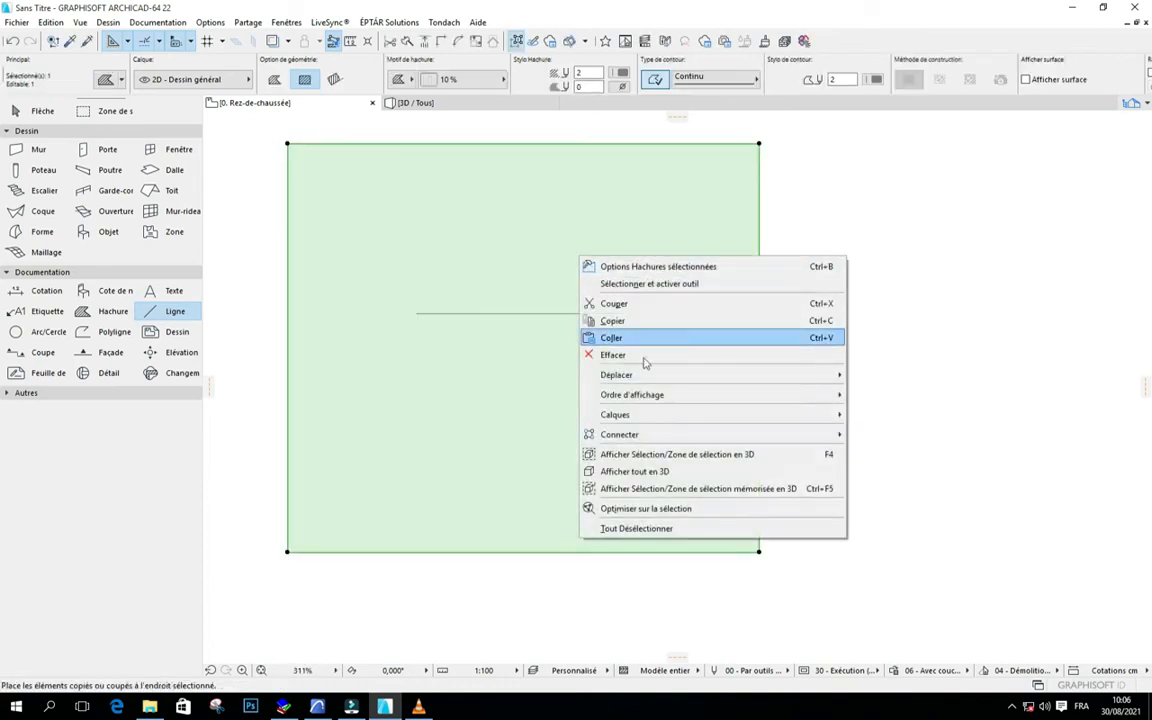
pyautogui.moveTo(643, 396)
pyautogui.click(872, 395)
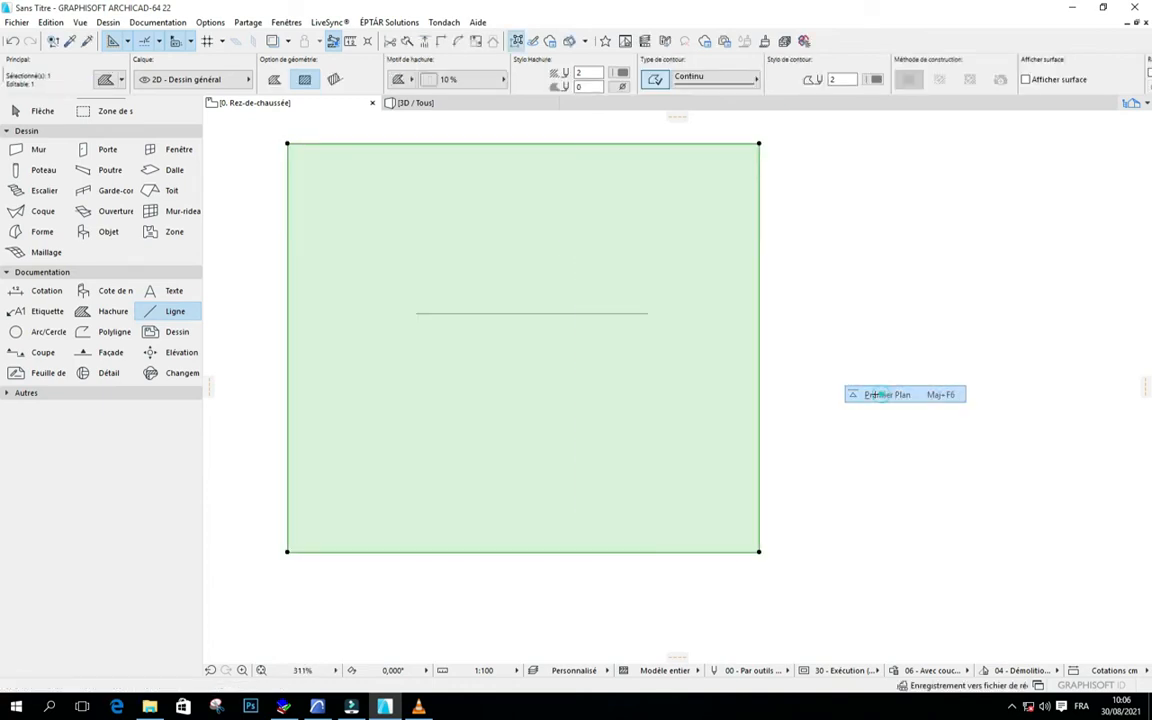
pyautogui.click(828, 321)
pyautogui.keyDown('shift'); pyautogui.click(463, 280); pyautogui.keyUp('shift')
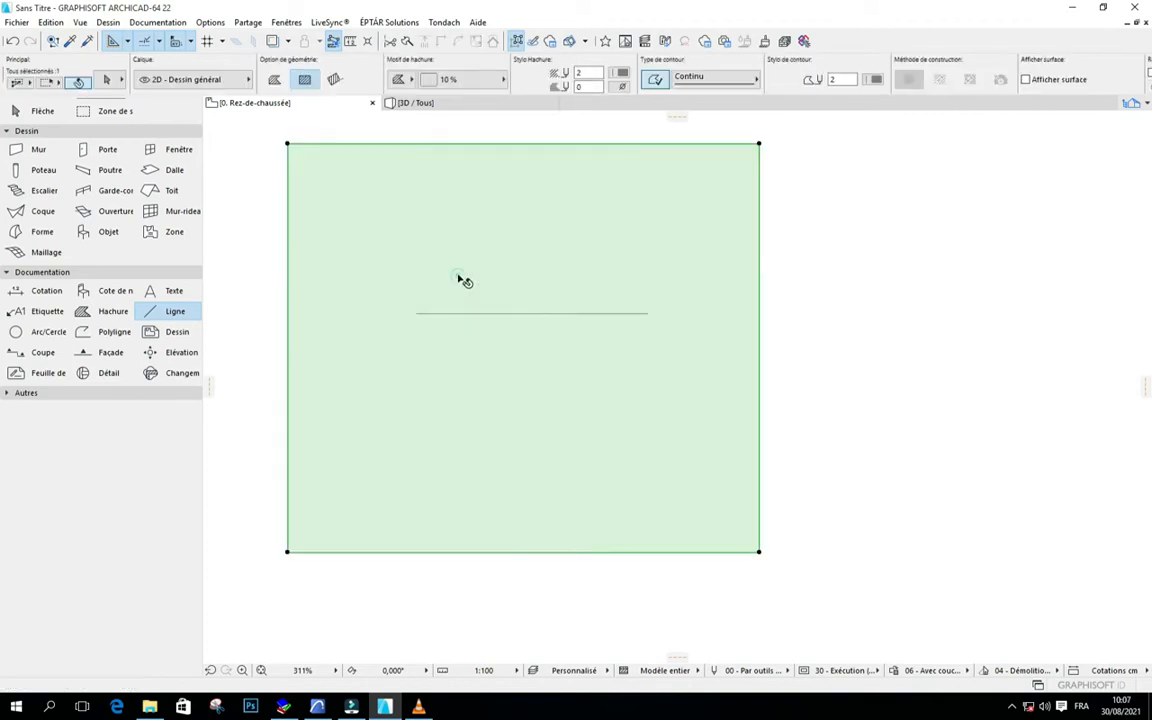
pyautogui.click(1031, 296)
pyautogui.scroll(3, 475, 328)
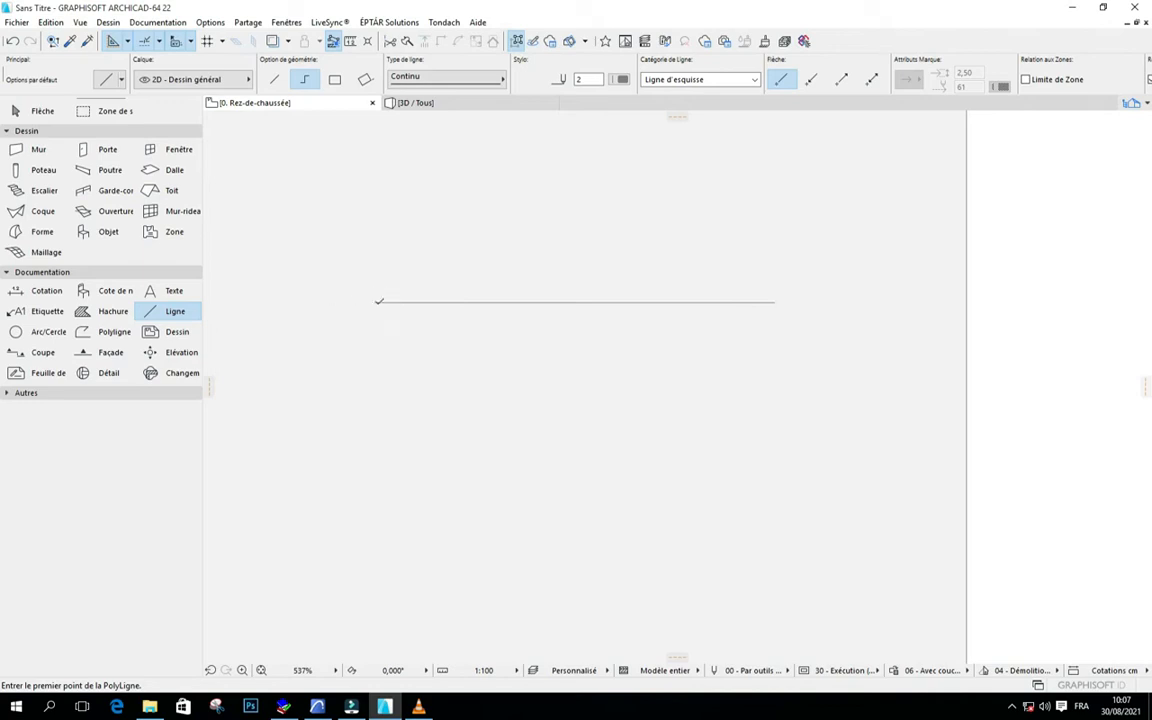
pyautogui.scroll(-4, 634, 290)
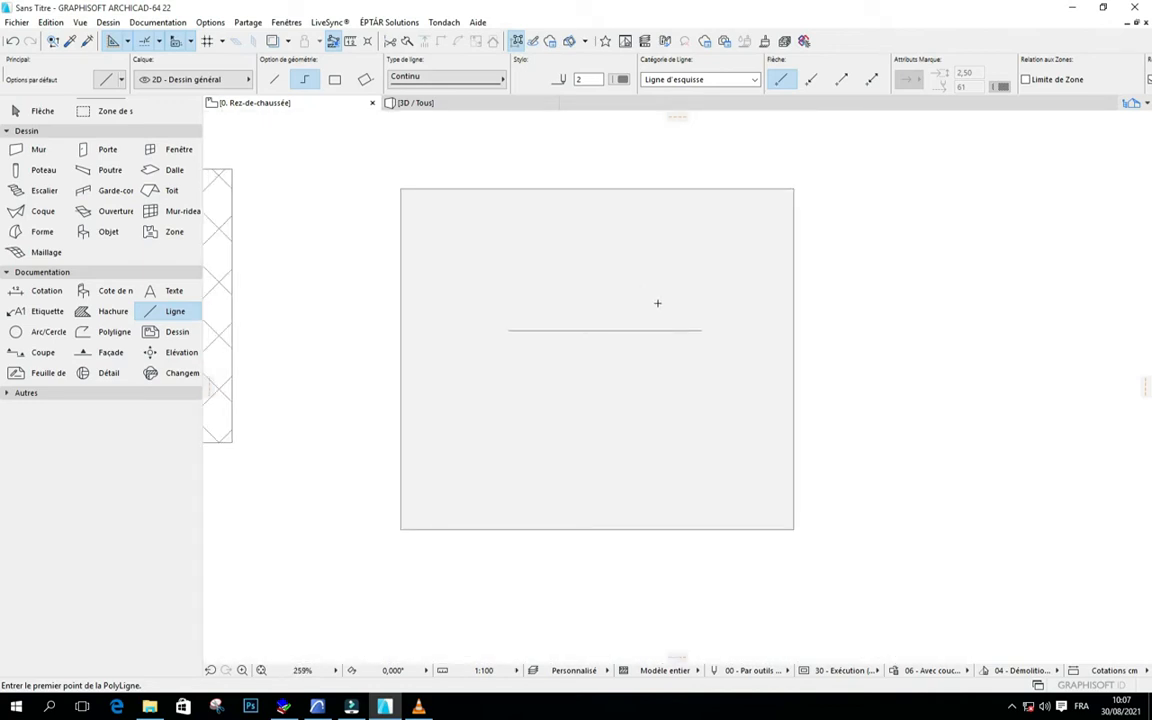
# Change the rectangular hatch's pattern to the solid 25 % hatch.
pyautogui.click(655, 299)
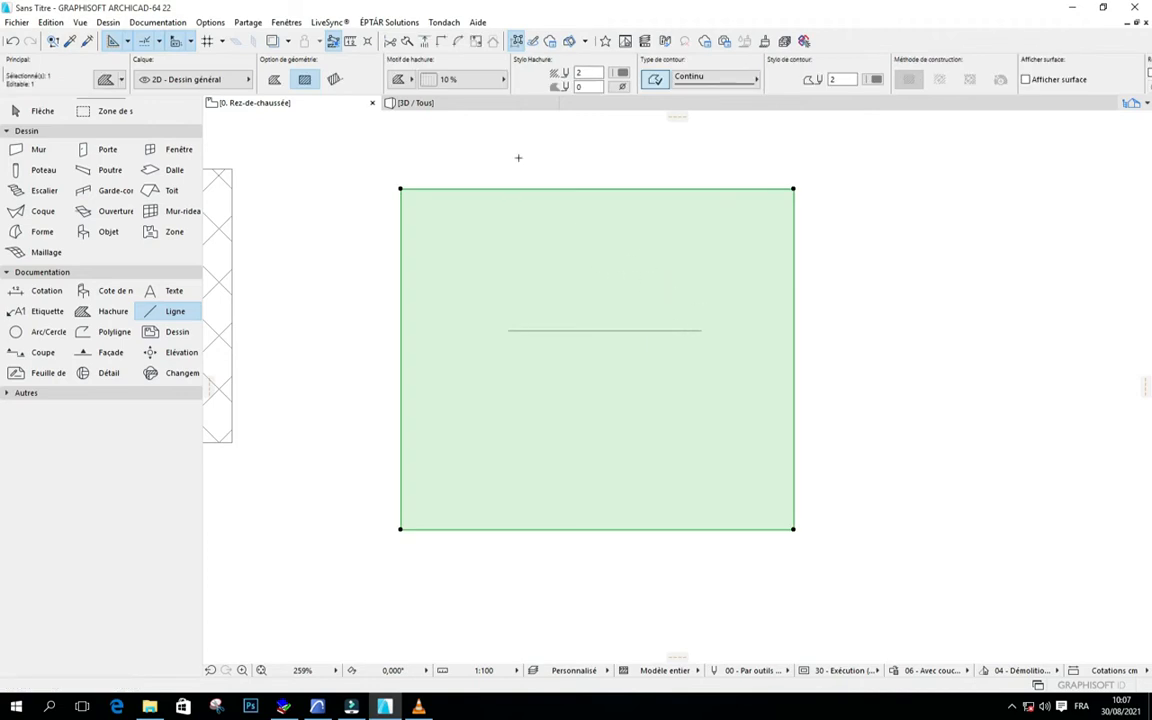
pyautogui.click(416, 82)
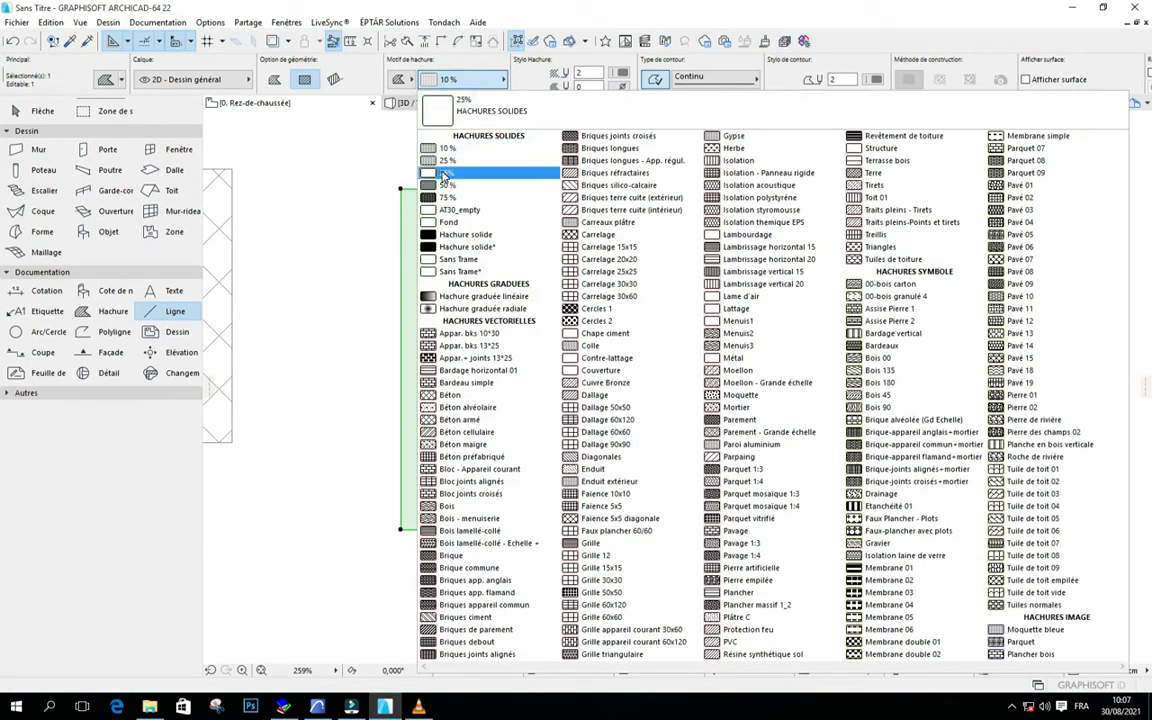
pyautogui.click(445, 162)
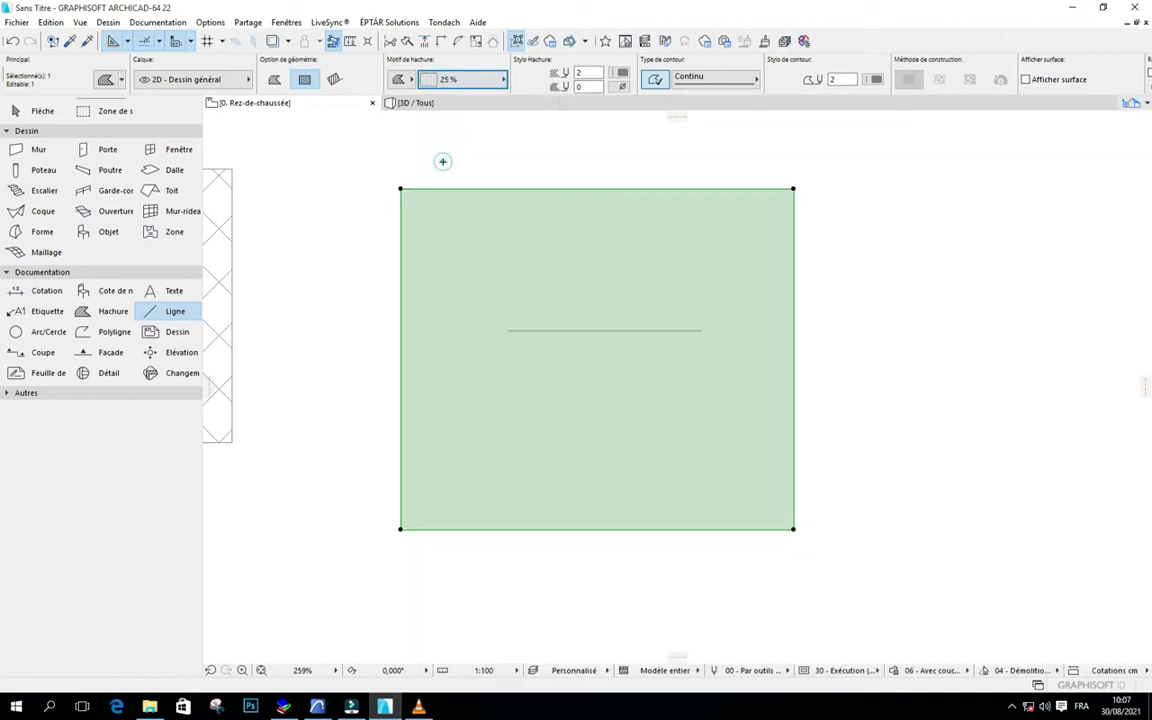
pyautogui.click(869, 342)
pyautogui.scroll(1, 606, 330)
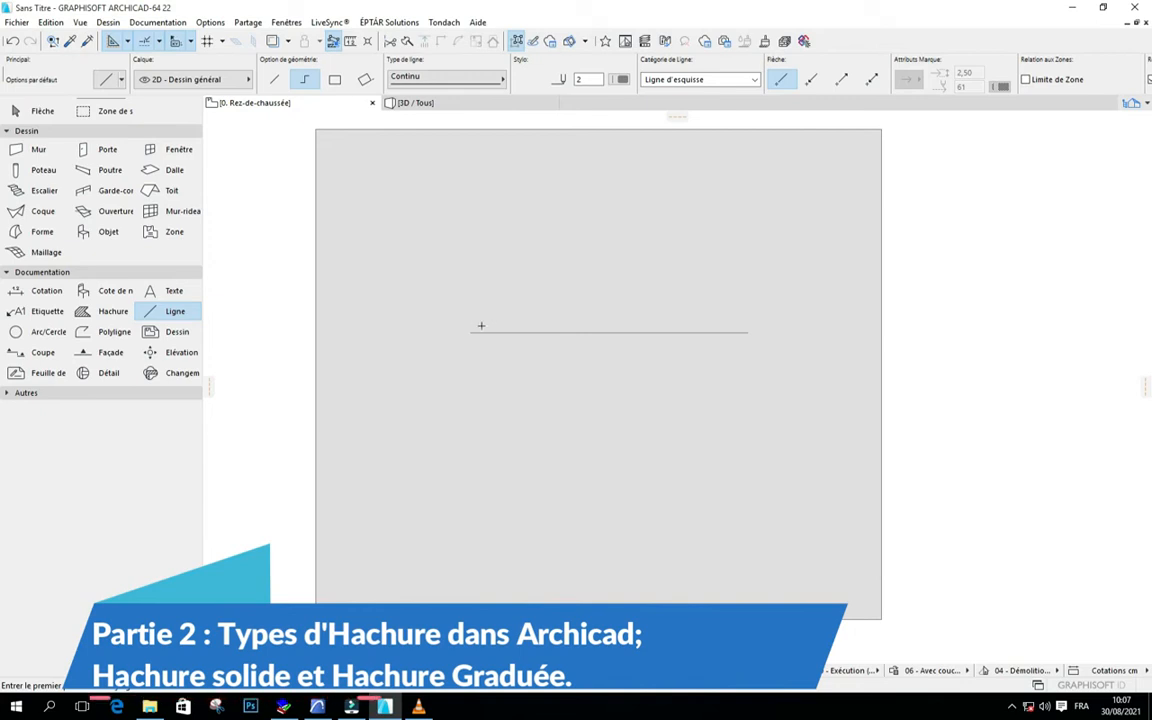
# Change the rectangular hatch's pattern to the solid 75 % hatch.
pyautogui.keyDown('shift'); pyautogui.click(441, 191); pyautogui.keyUp('shift')
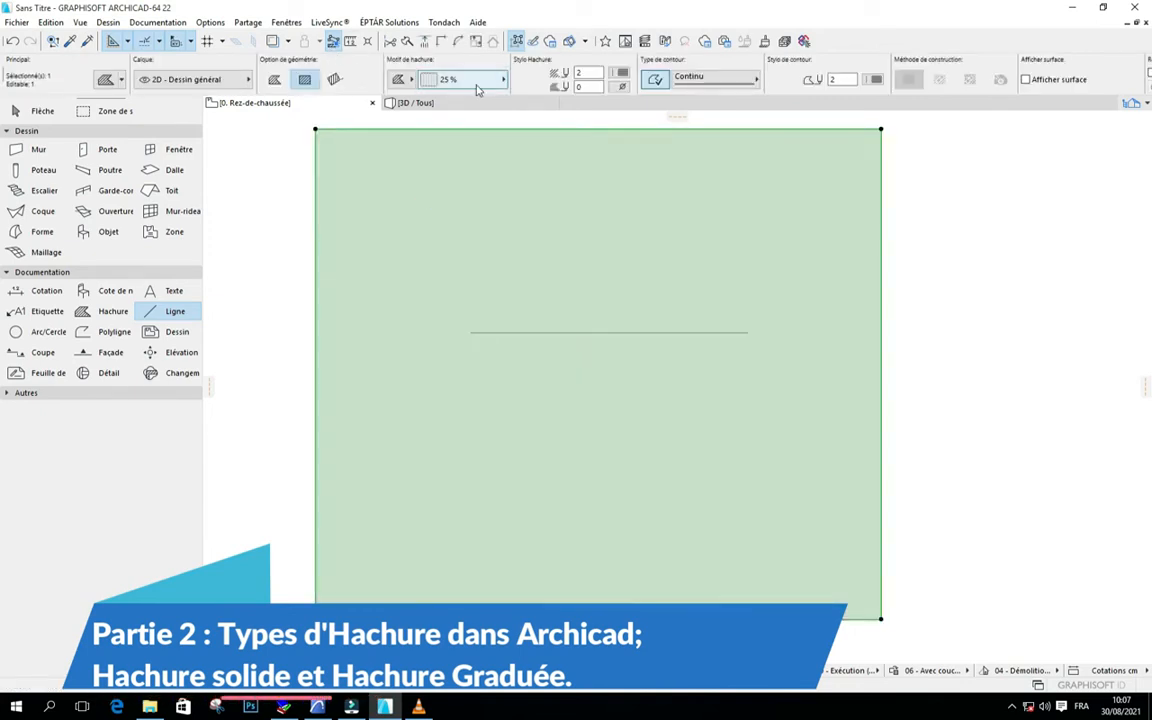
pyautogui.click(482, 81)
pyautogui.click(446, 198)
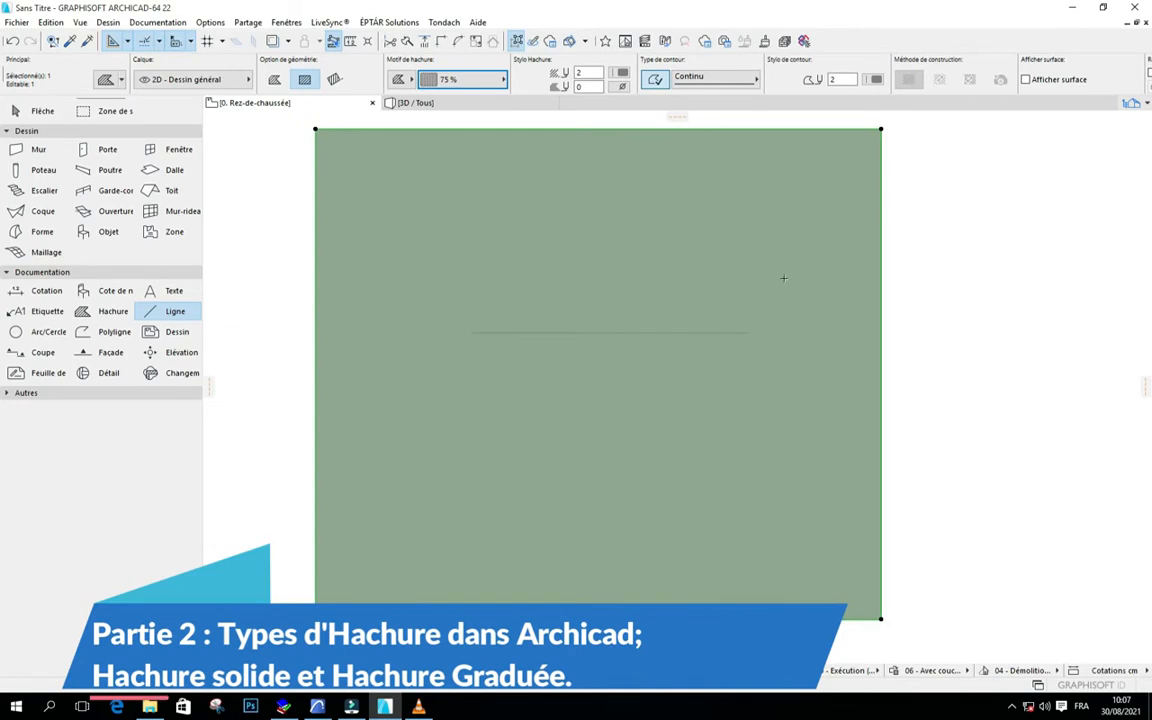
pyautogui.press('Escape')
pyautogui.scroll(-2, 465, 368)
pyautogui.scroll(1, 502, 362)
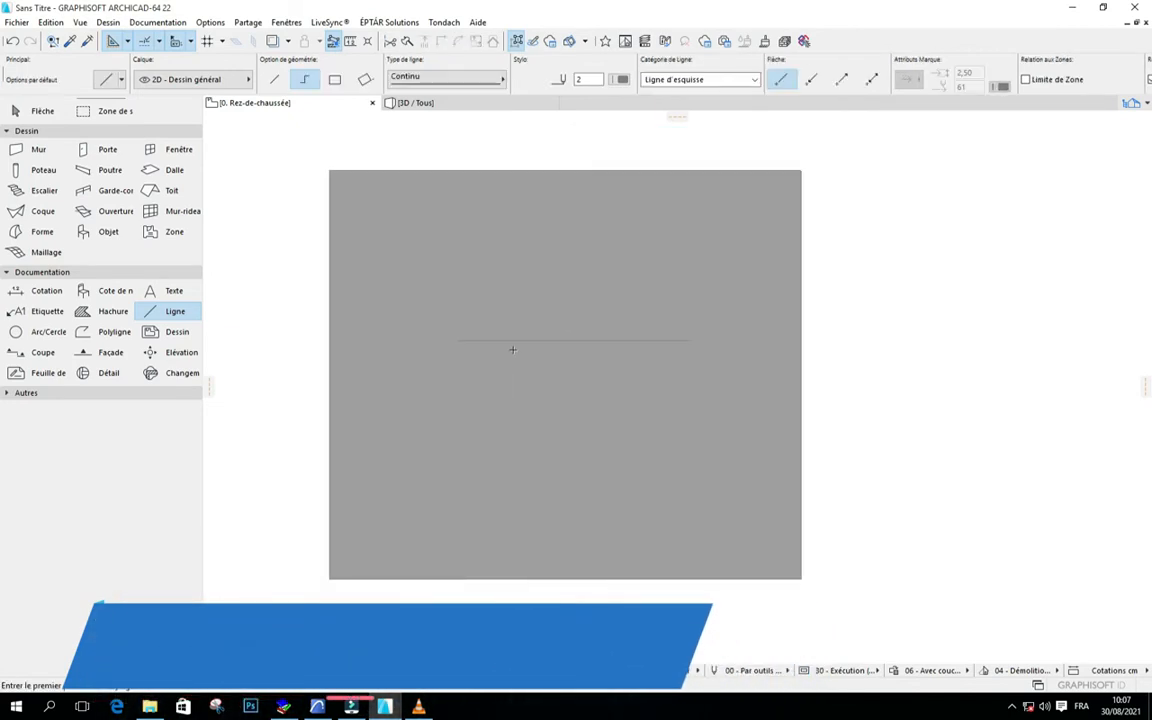
# Change the rectangular hatch's pattern to Hachure solide and set its hatch pen to the light grey pen 236.
pyautogui.keyDown('shift'); pyautogui.click(507, 328); pyautogui.keyUp('shift')
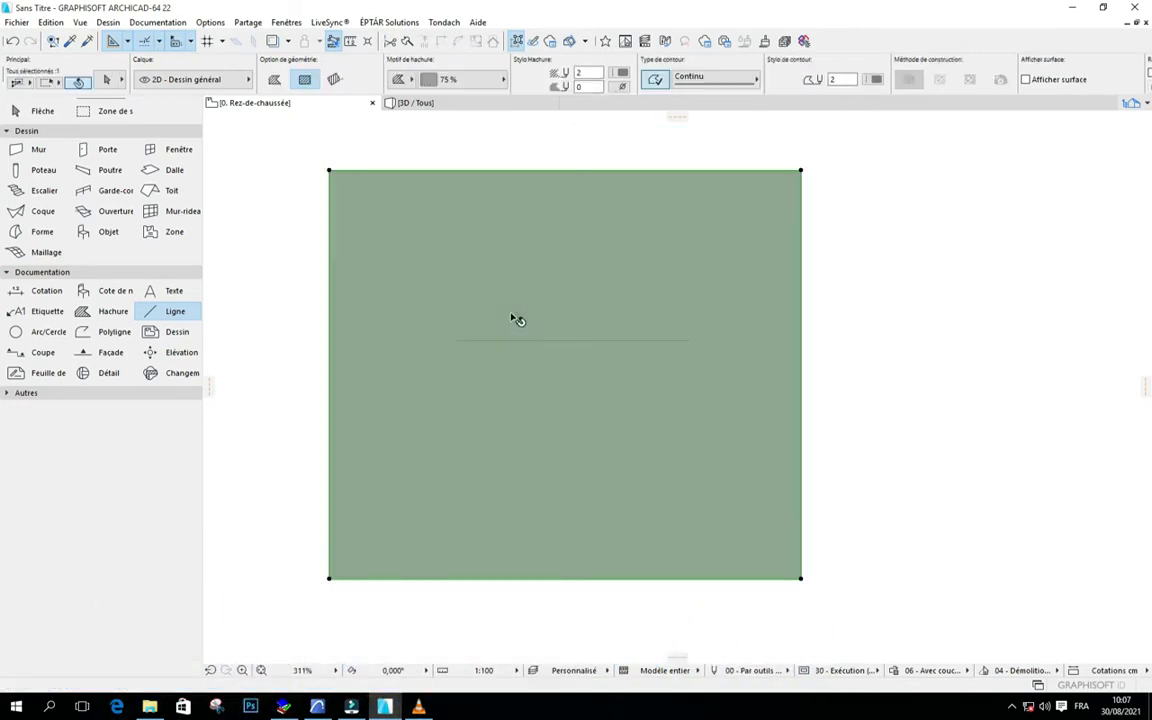
pyautogui.click(463, 80)
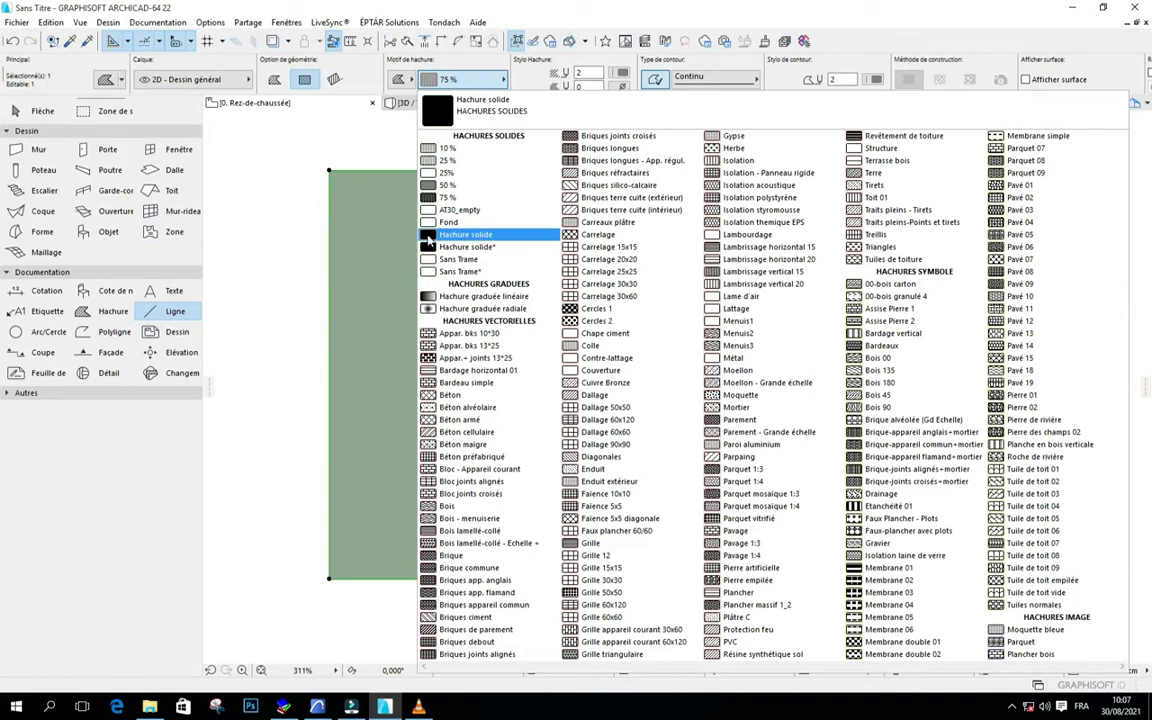
pyautogui.click(433, 234)
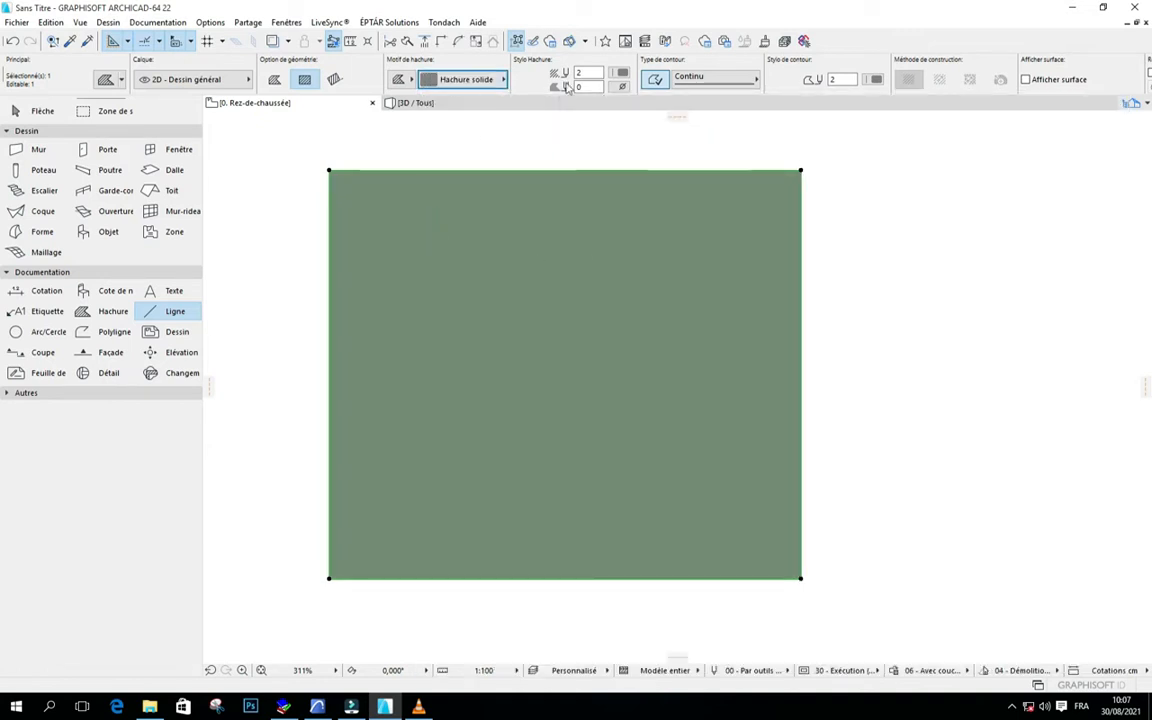
pyautogui.click(621, 72)
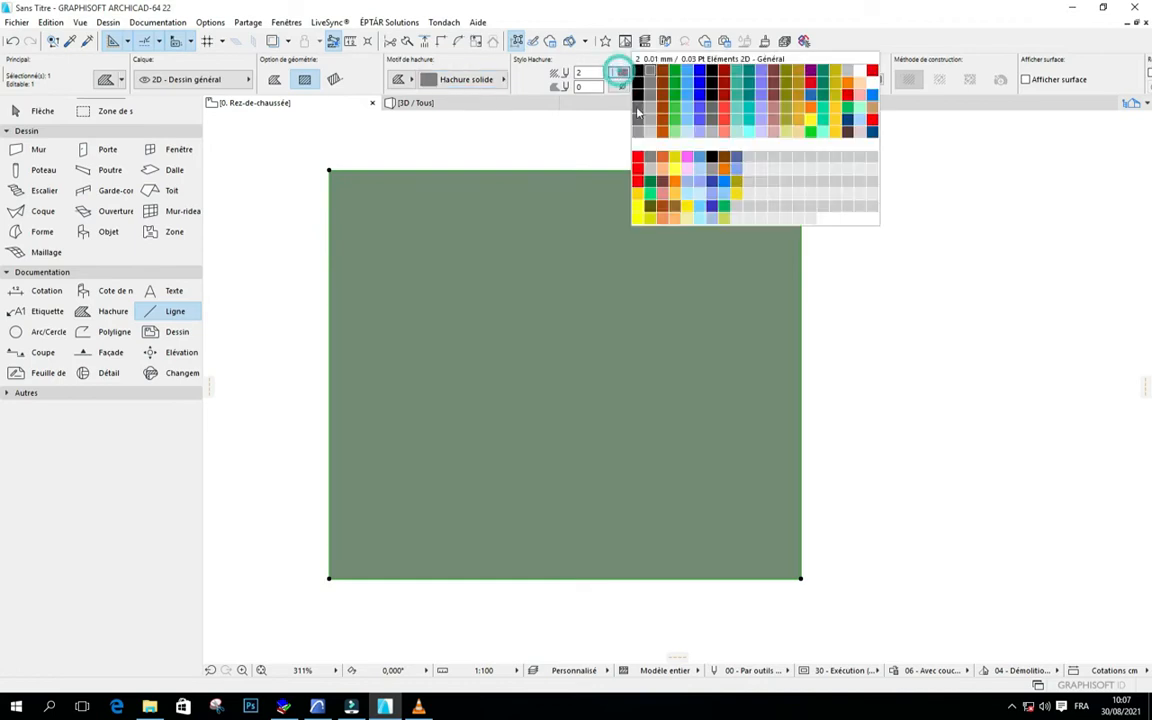
pyautogui.click(822, 204)
pyautogui.click(872, 234)
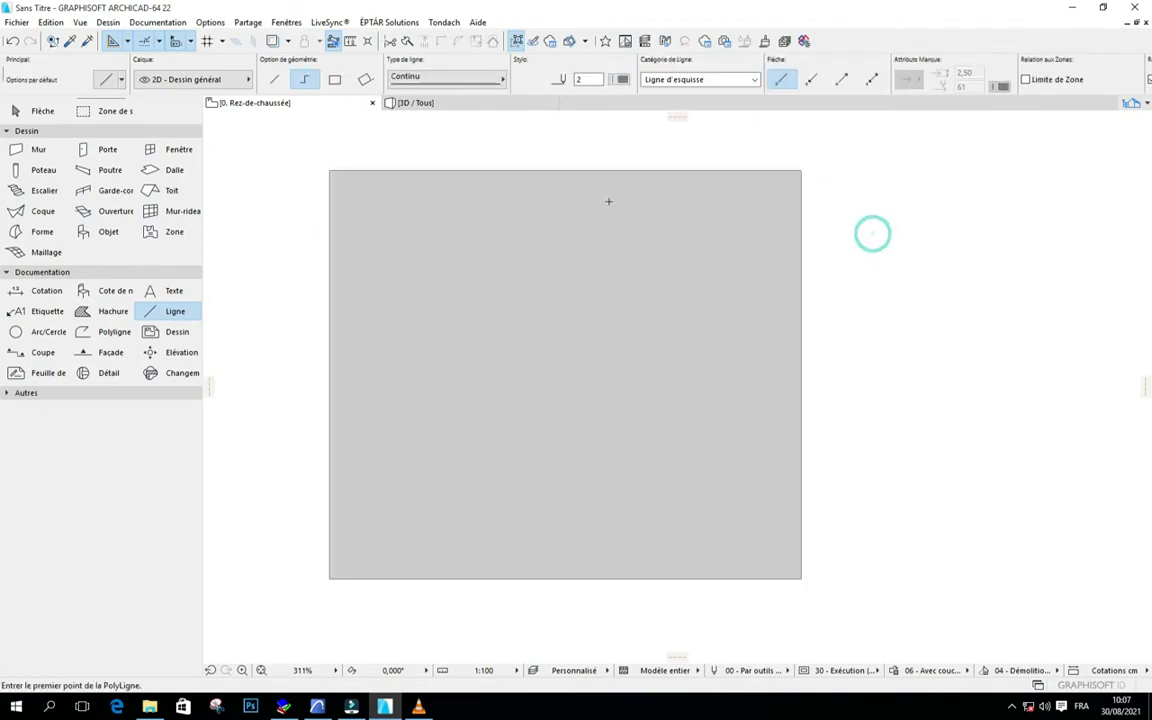
pyautogui.scroll(-2, 499, 300)
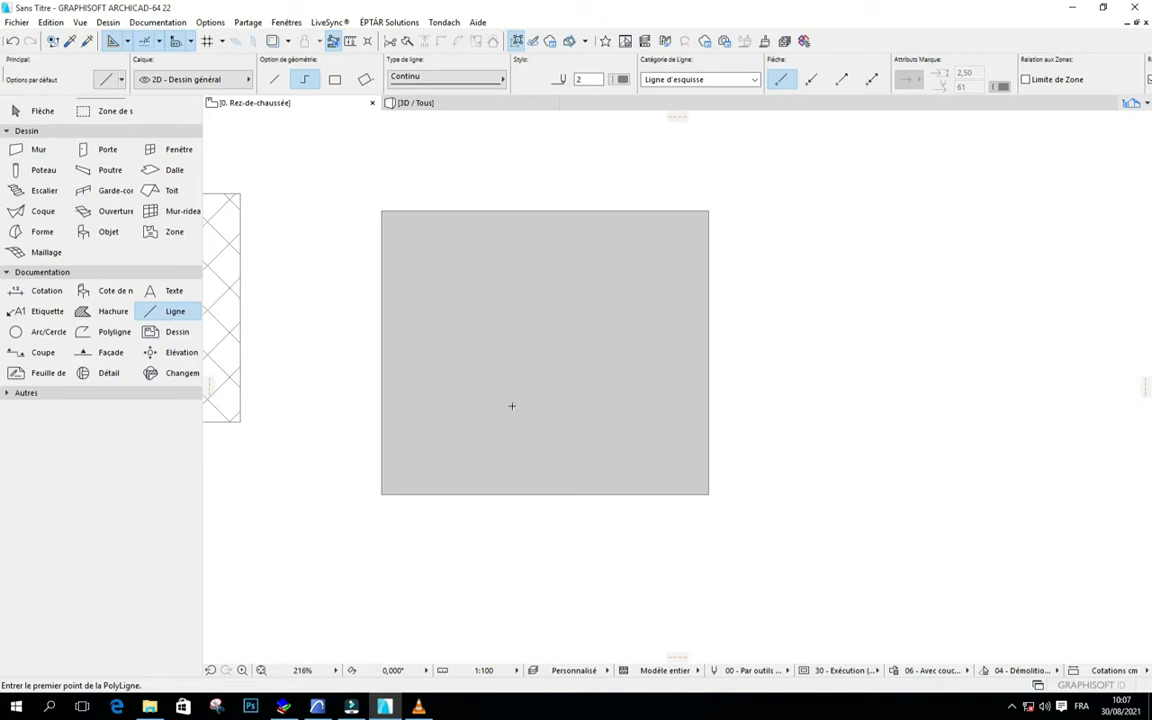
# Change the rectangular hatch's pattern to Sans Trame.
pyautogui.keyDown('shift'); pyautogui.click(531, 327); pyautogui.keyUp('shift')
pyautogui.click(522, 293)
pyautogui.keyDown('shift'); pyautogui.click(521, 293); pyautogui.keyUp('shift')
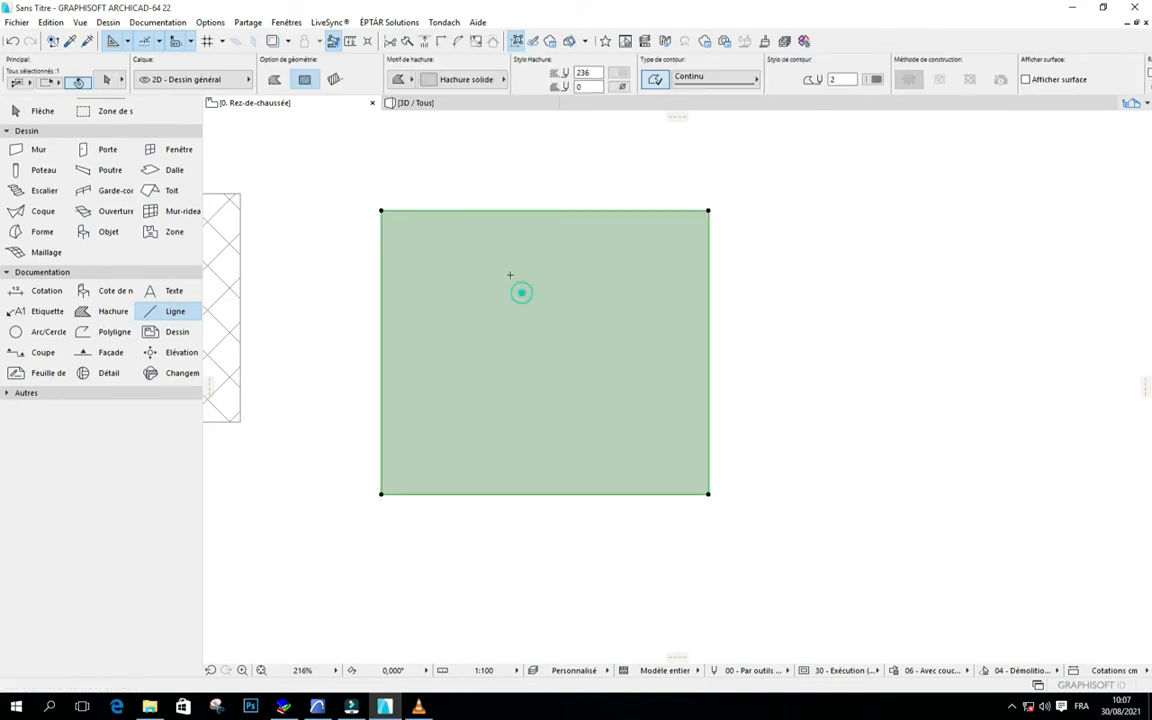
pyautogui.click(458, 83)
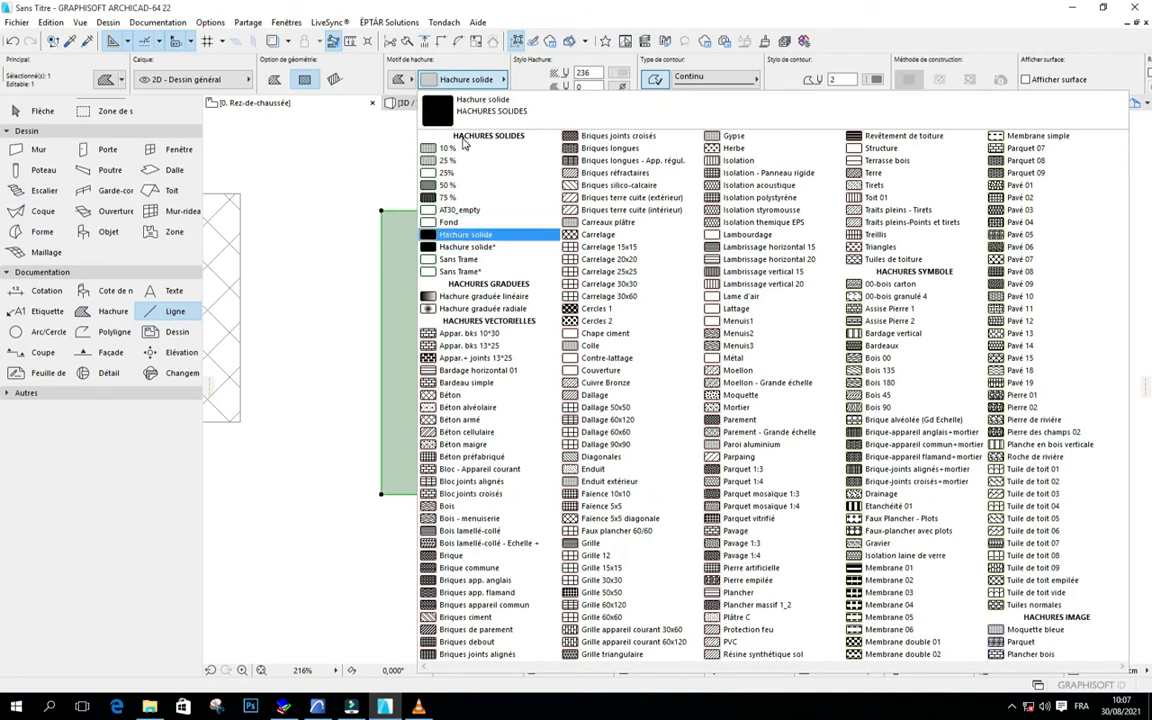
pyautogui.click(450, 260)
pyautogui.press('Escape')
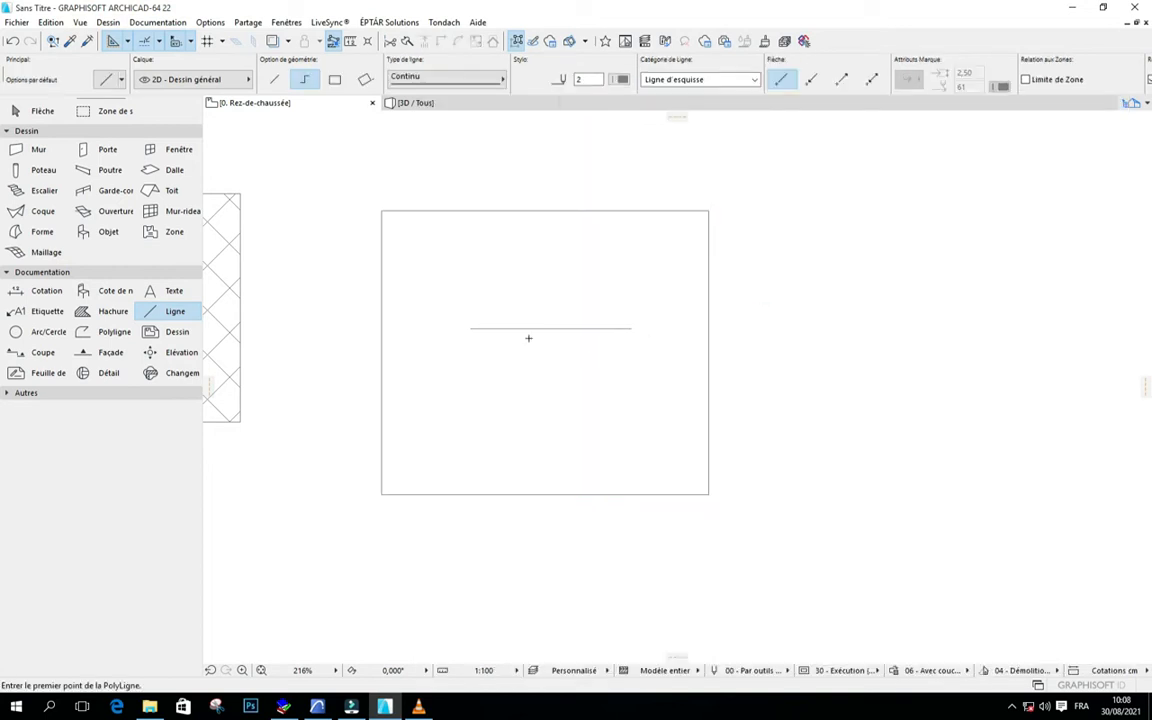
pyautogui.scroll(2, 476, 322)
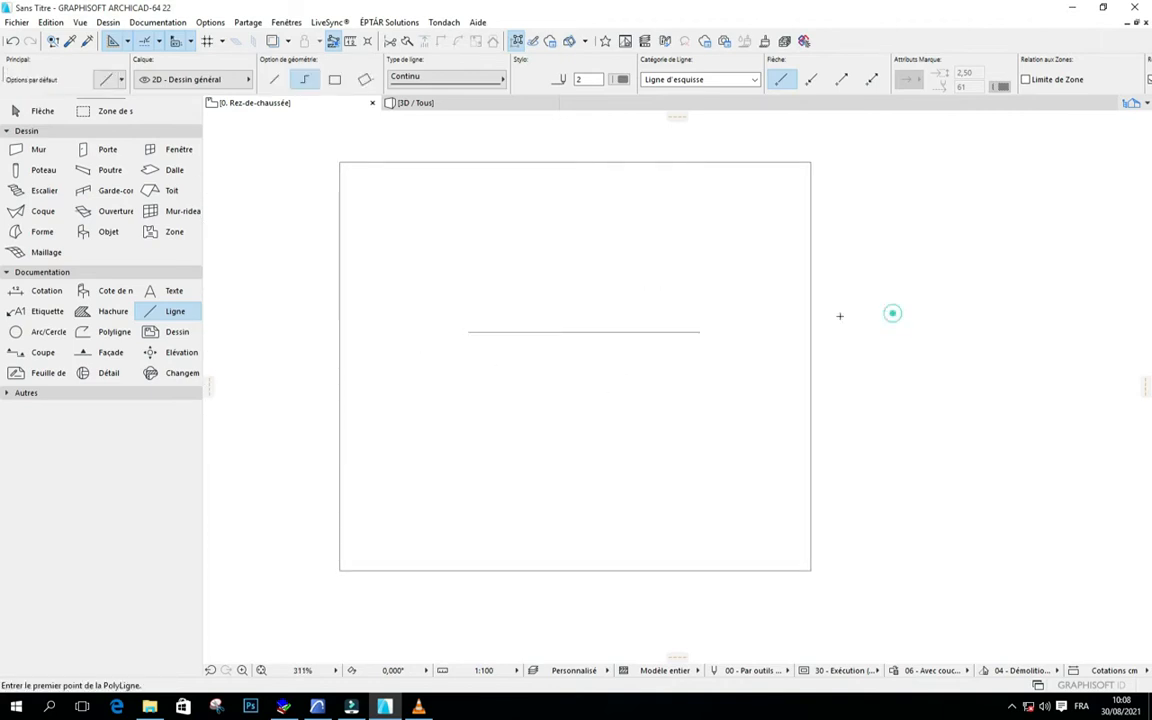
# Turn on the surface area display (Afficher surface) for the Sans Trame hatch.
pyautogui.keyDown('shift'); pyautogui.click(586, 288); pyautogui.keyUp('shift')
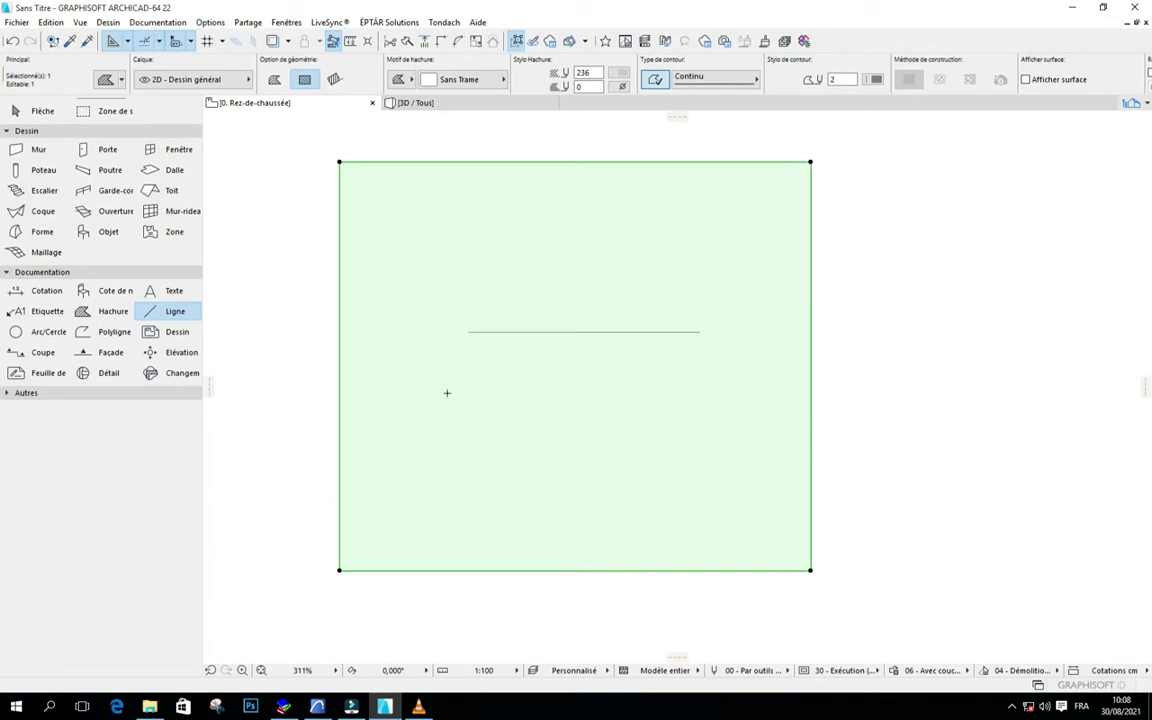
pyautogui.click(989, 253)
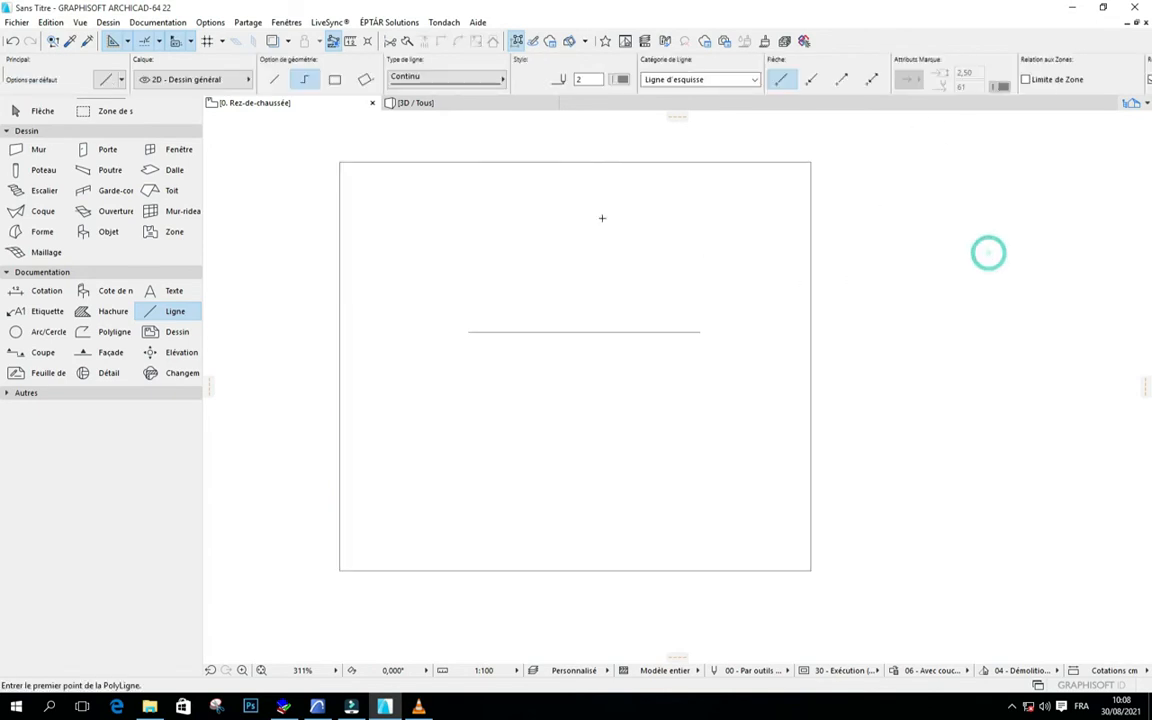
pyautogui.keyDown('shift'); pyautogui.click(620, 299); pyautogui.keyUp('shift')
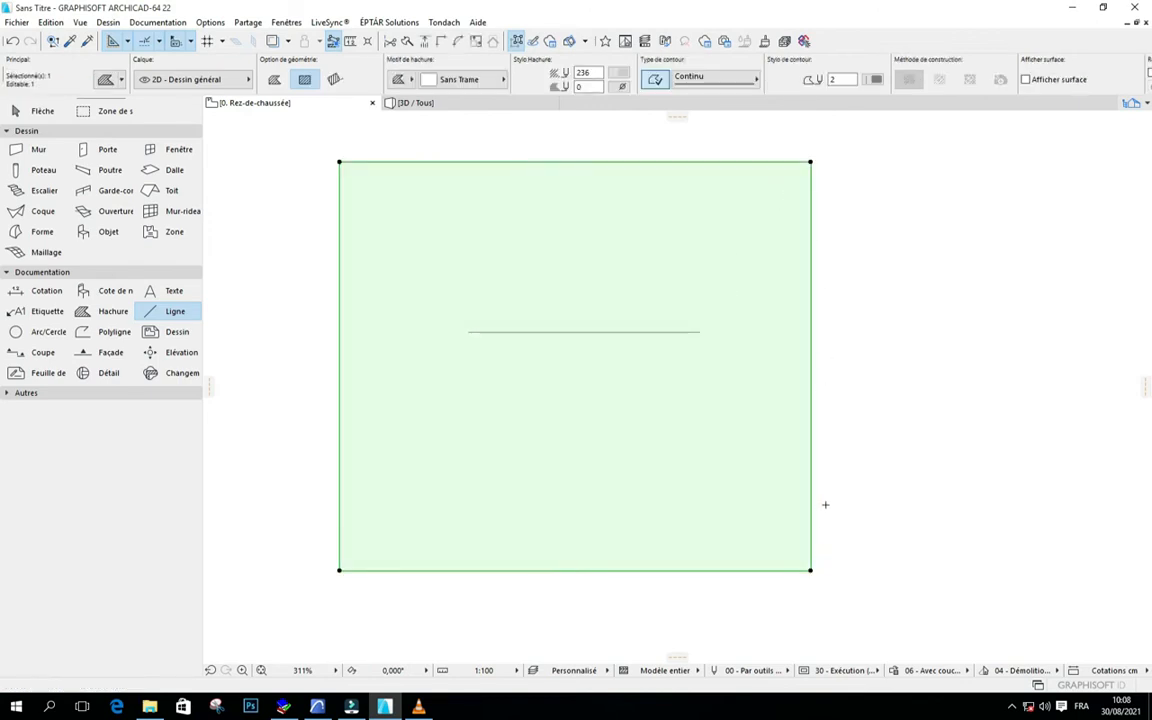
pyautogui.click(1025, 80)
pyautogui.click(902, 296)
pyautogui.scroll(3, 555, 390)
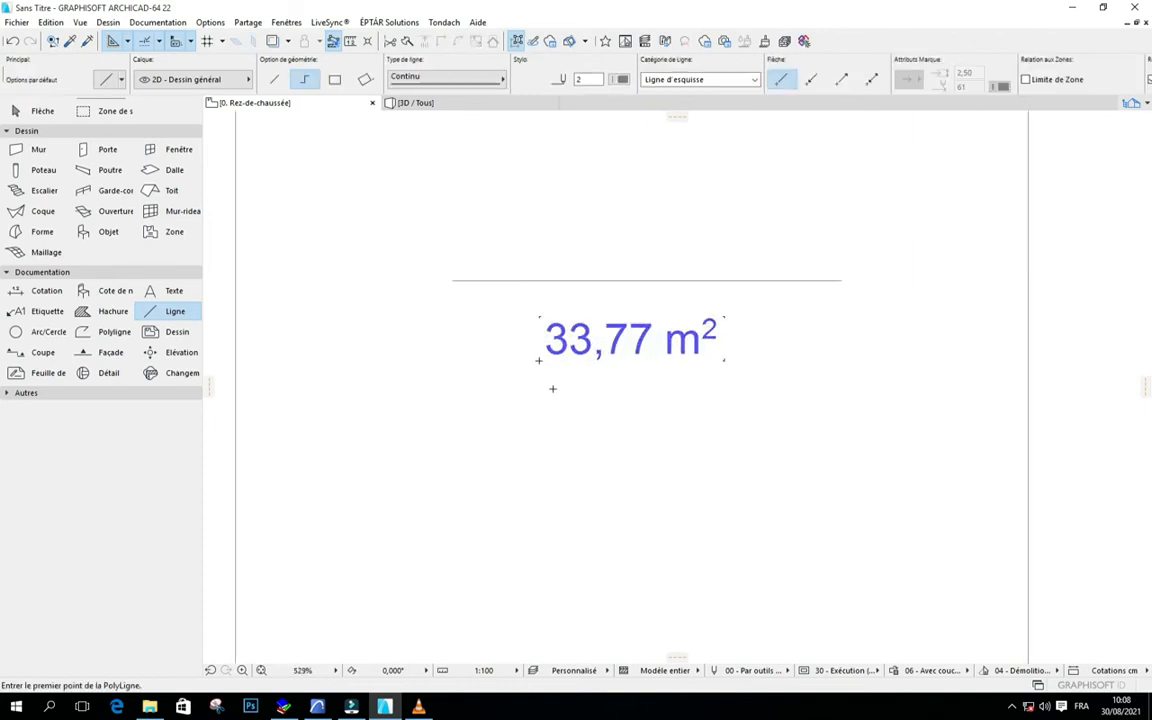
pyautogui.scroll(-3, 577, 313)
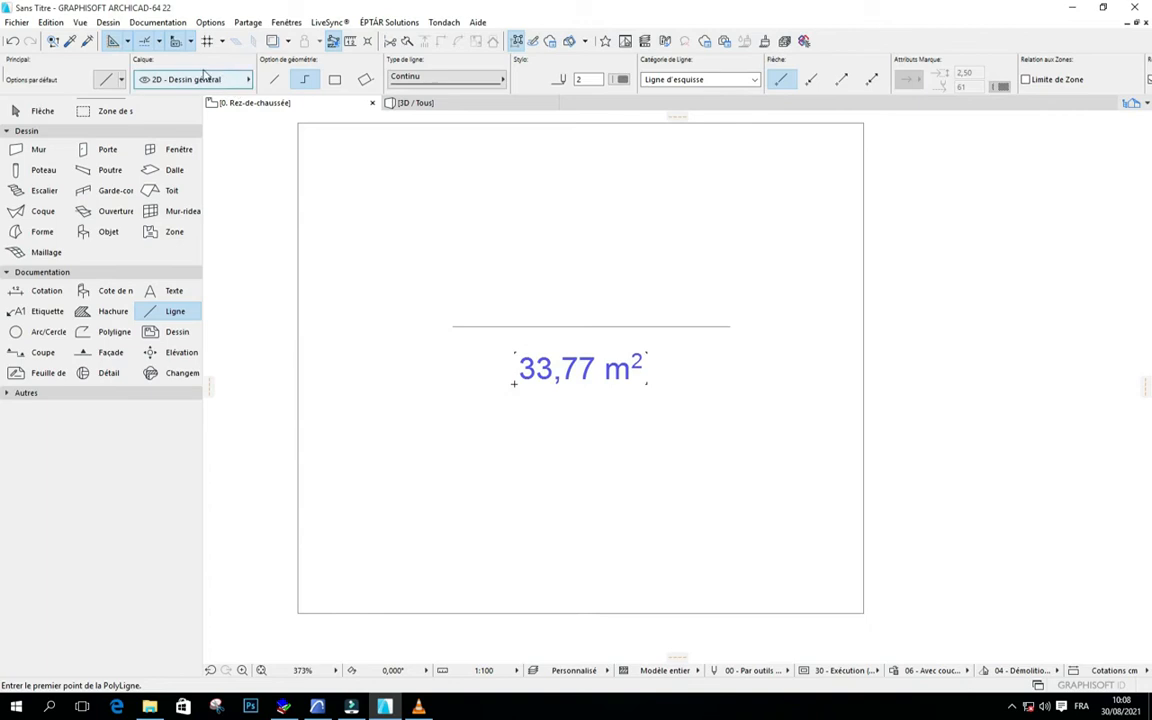
# Open the default Hatch settings and examine the available patterns, from the solid hatches to the symbol and image hatches.
pyautogui.keyDown('shift'); pyautogui.click(650, 296); pyautogui.keyUp('shift')
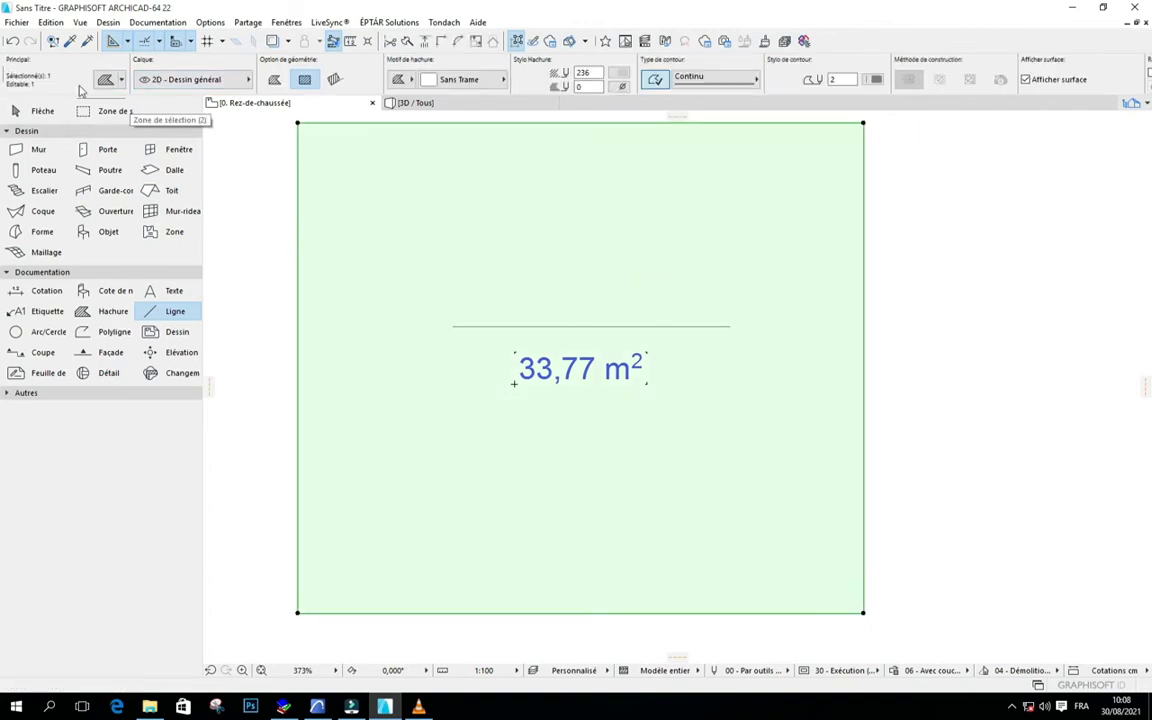
pyautogui.press('Delete')
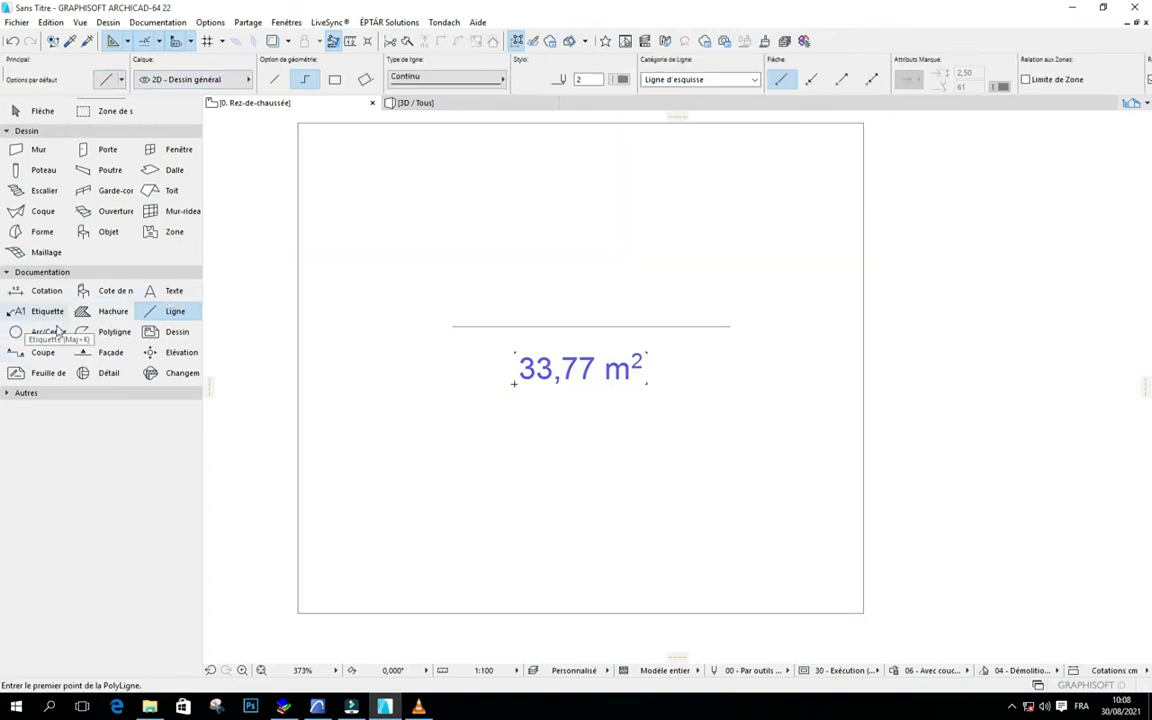
pyautogui.doubleClick(113, 311)
pyautogui.click(371, 185)
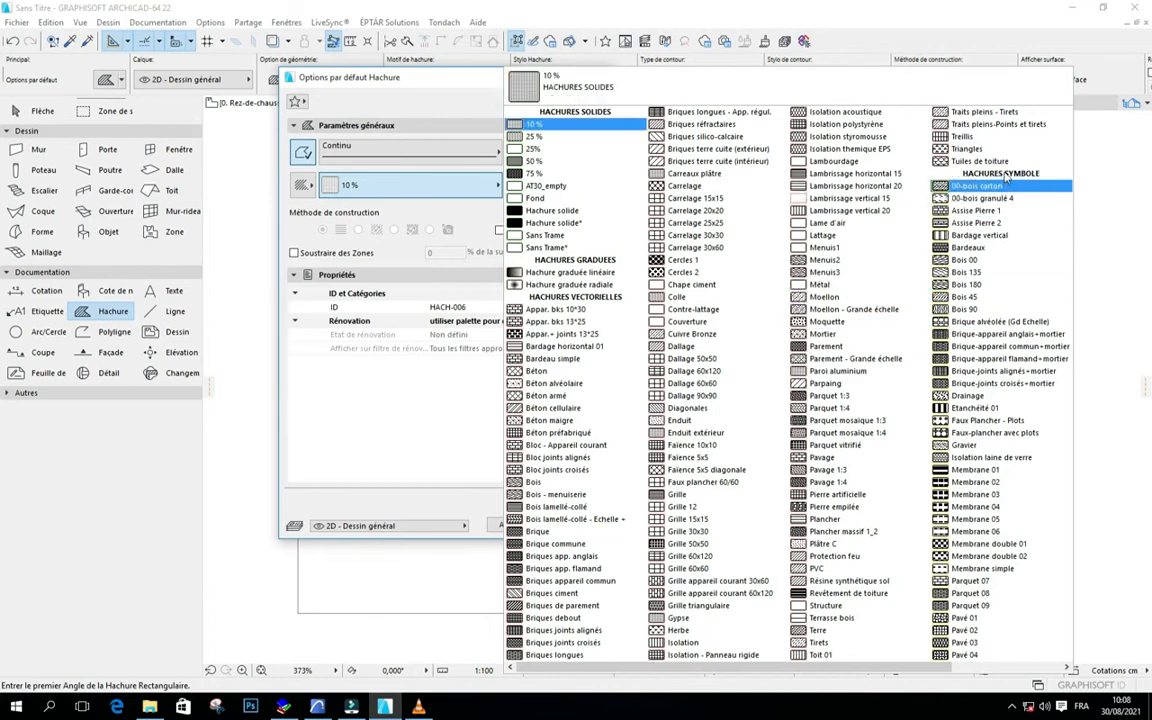
pyautogui.scroll(-1, 940, 172)
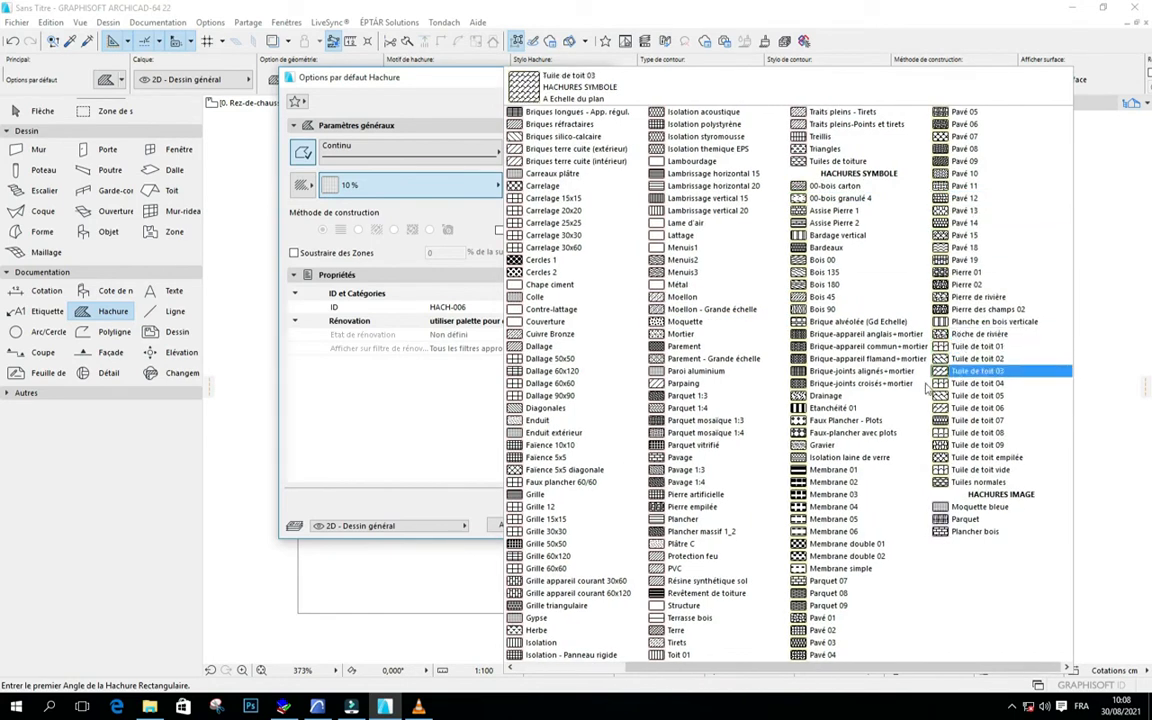
pyautogui.scroll(1, 990, 503)
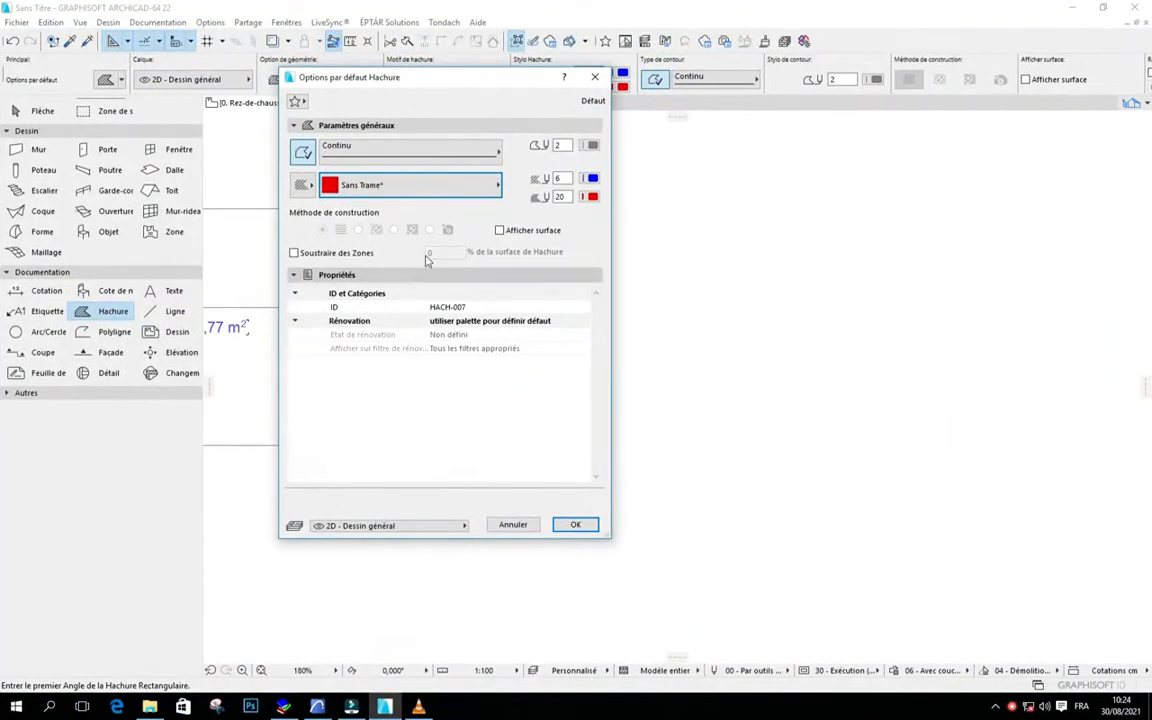
# Set the default hatch pattern to Hachure graduée linéaire with the red pen 20 as hatch pen.
pyautogui.click(401, 193)
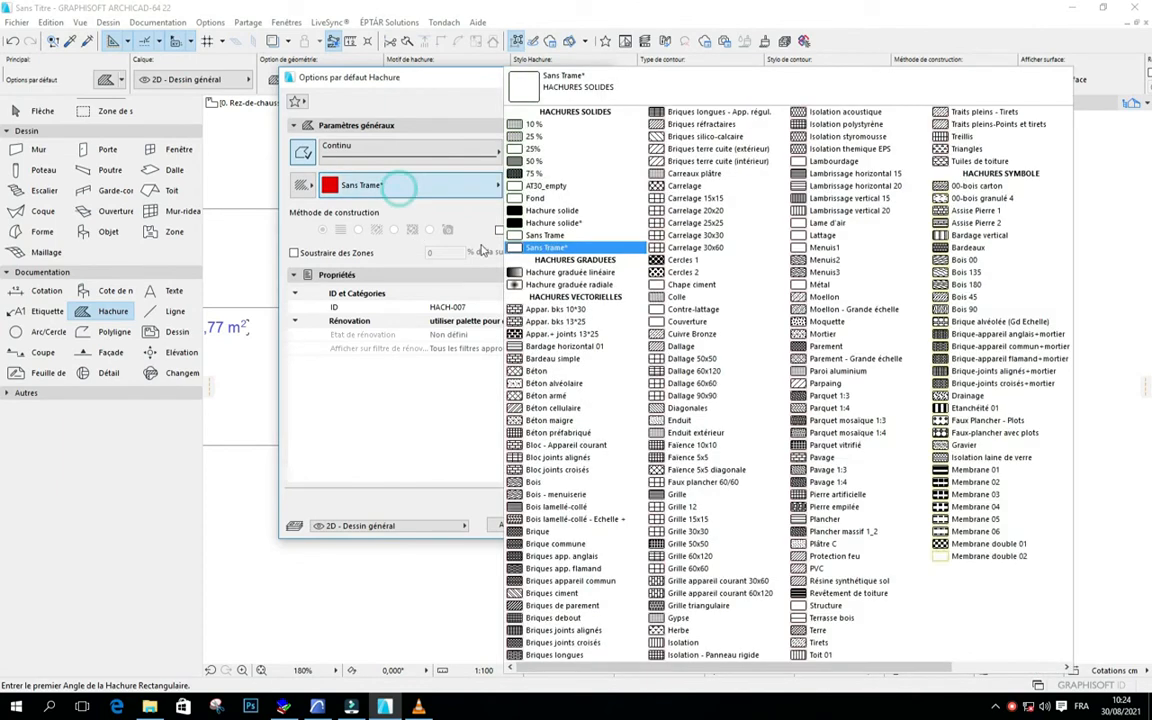
pyautogui.click(566, 263)
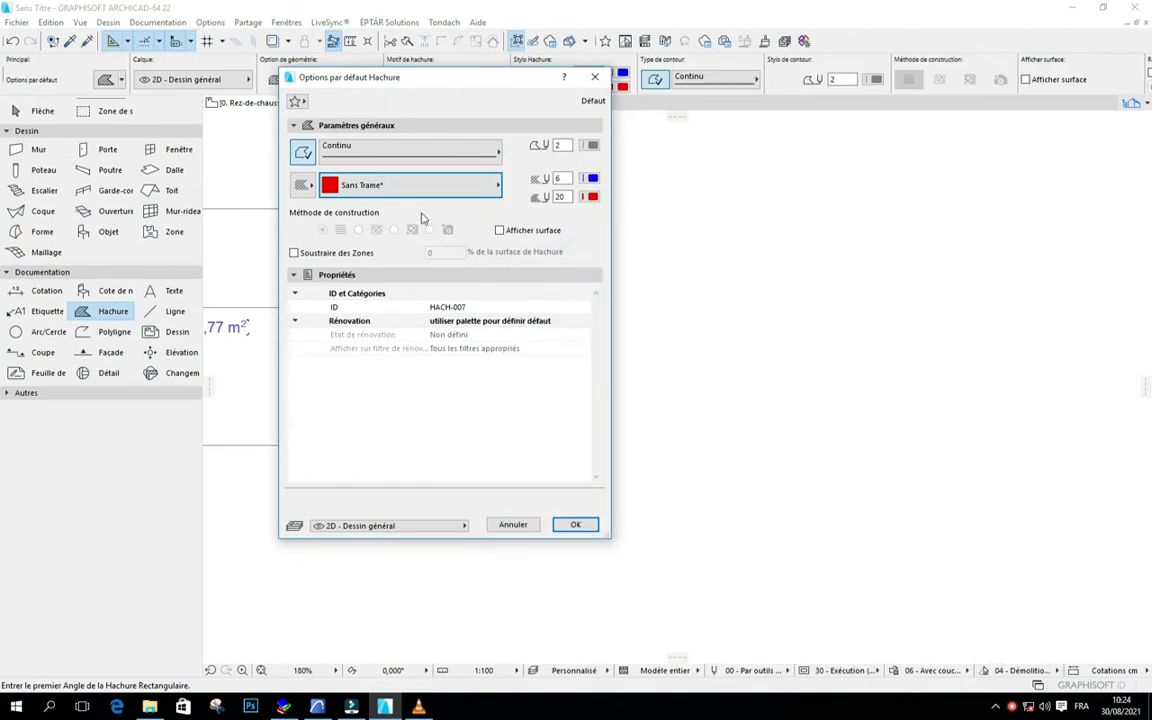
pyautogui.click(419, 192)
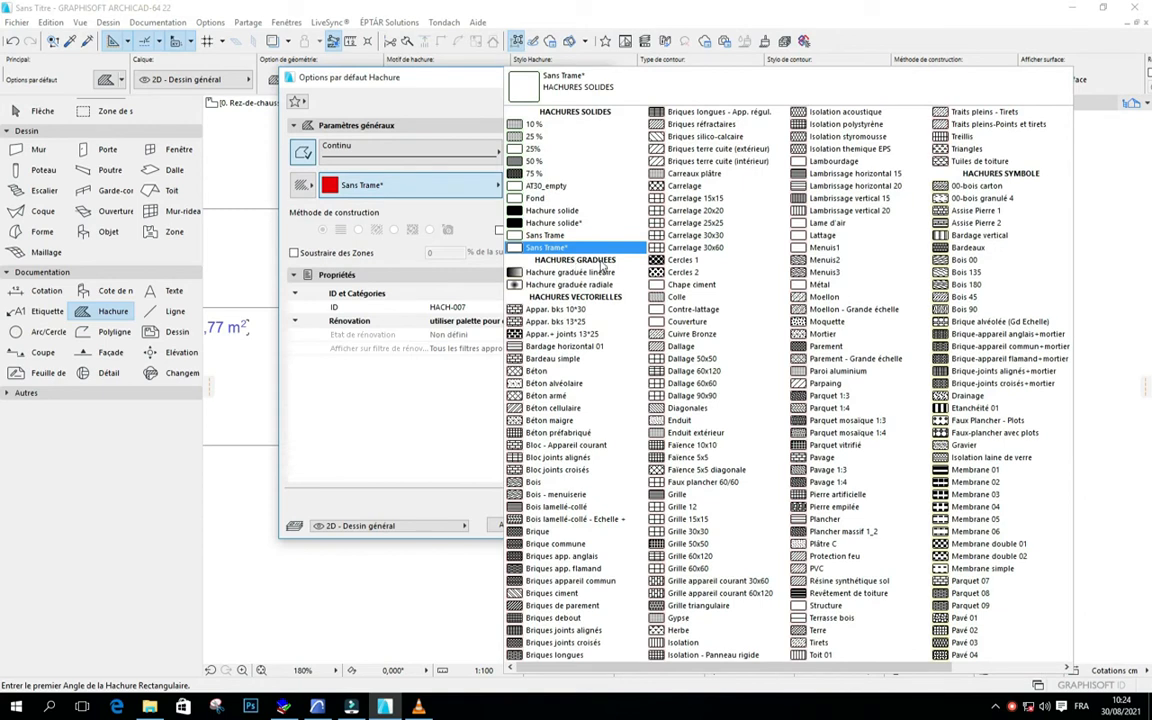
pyautogui.click(547, 273)
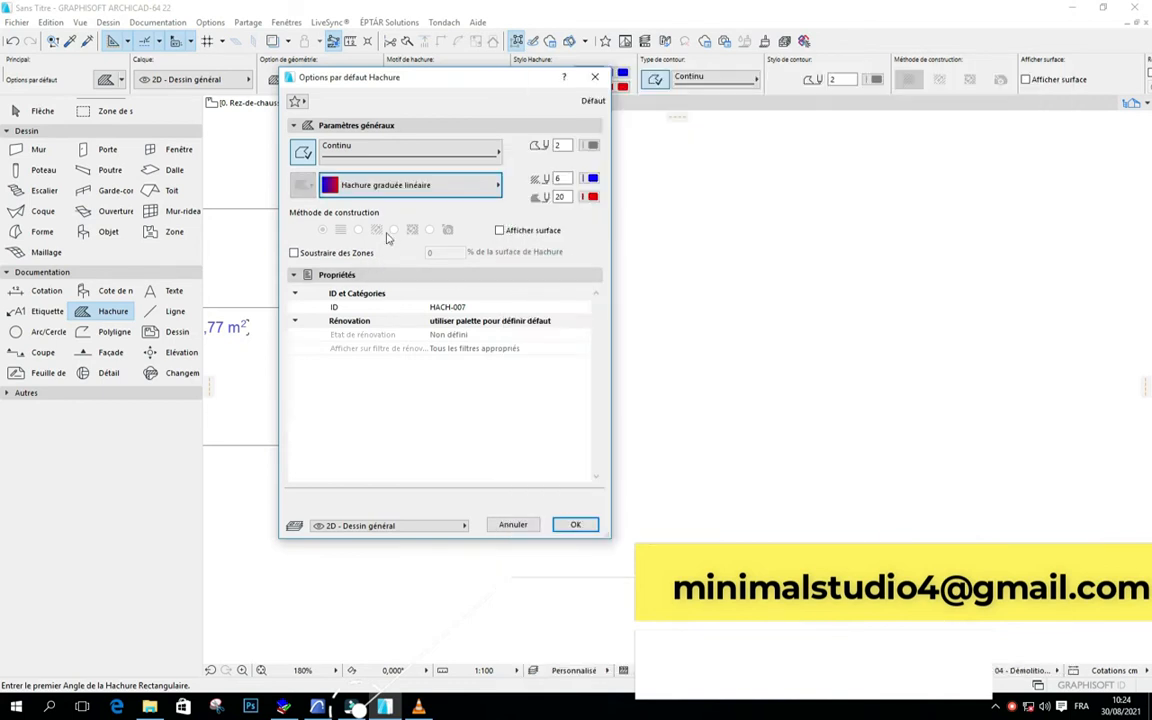
pyautogui.click(591, 178)
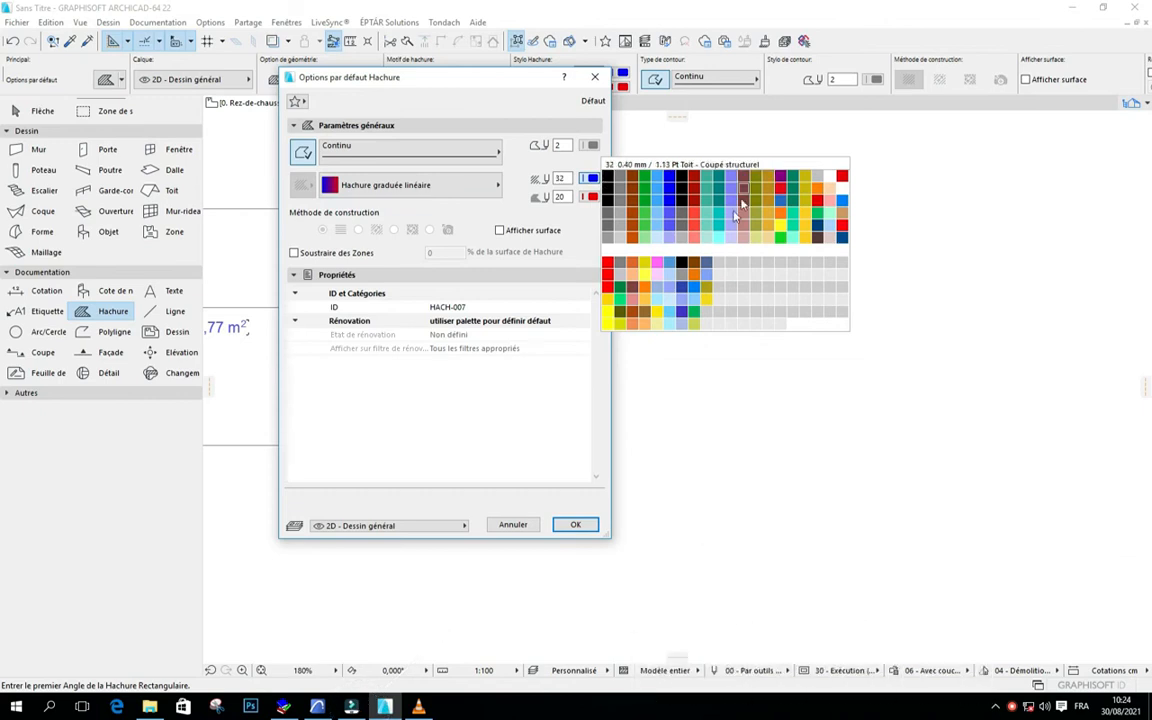
pyautogui.click(842, 177)
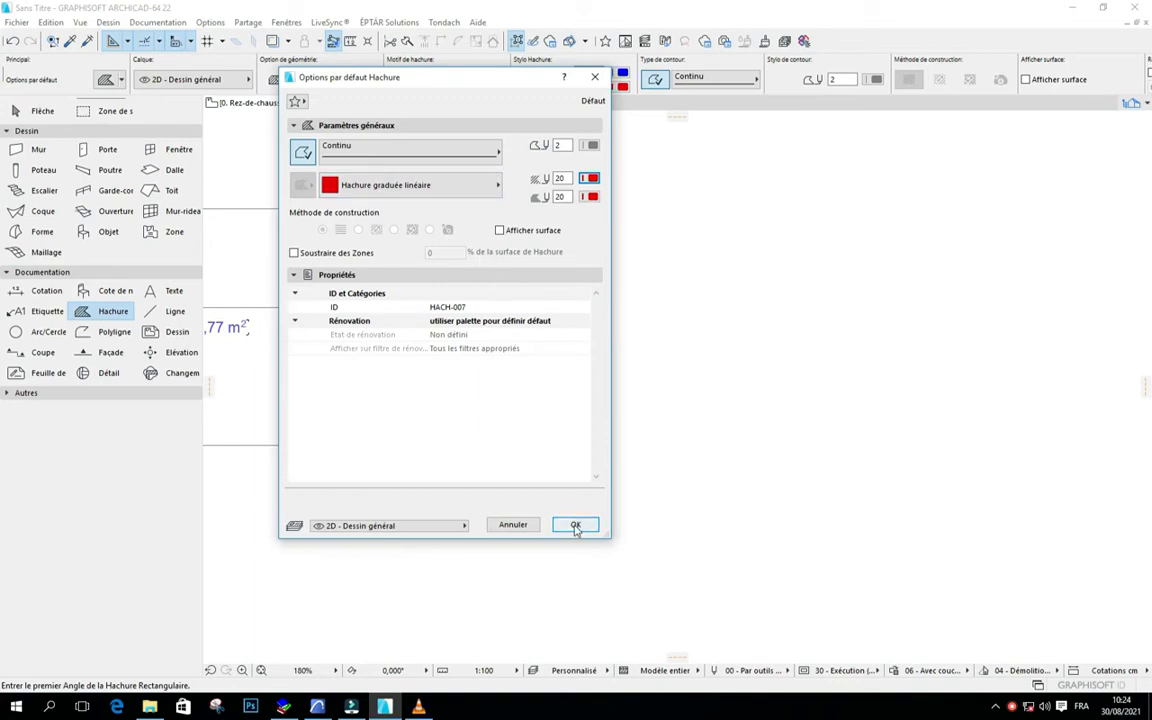
pyautogui.click(575, 526)
# Draw a rectangular linear gradient hatch in the empty area beside the existing rectangle.
pyautogui.click(472, 256)
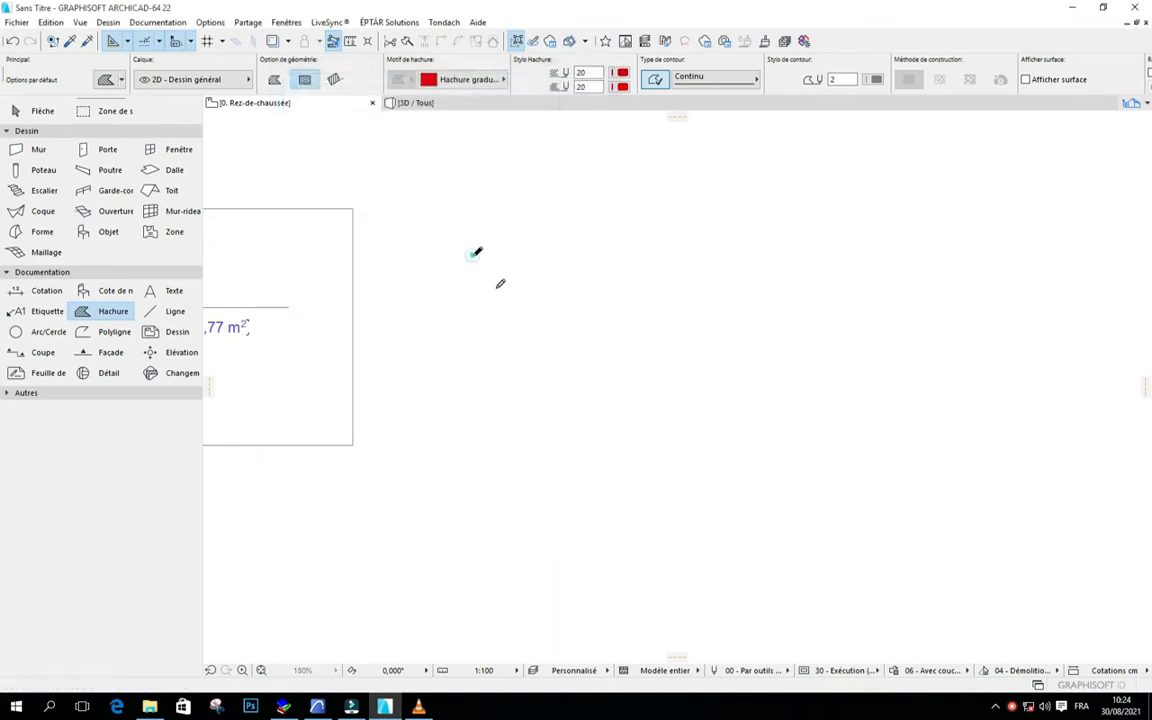
pyautogui.click(754, 505)
pyautogui.scroll(-2, 566, 423)
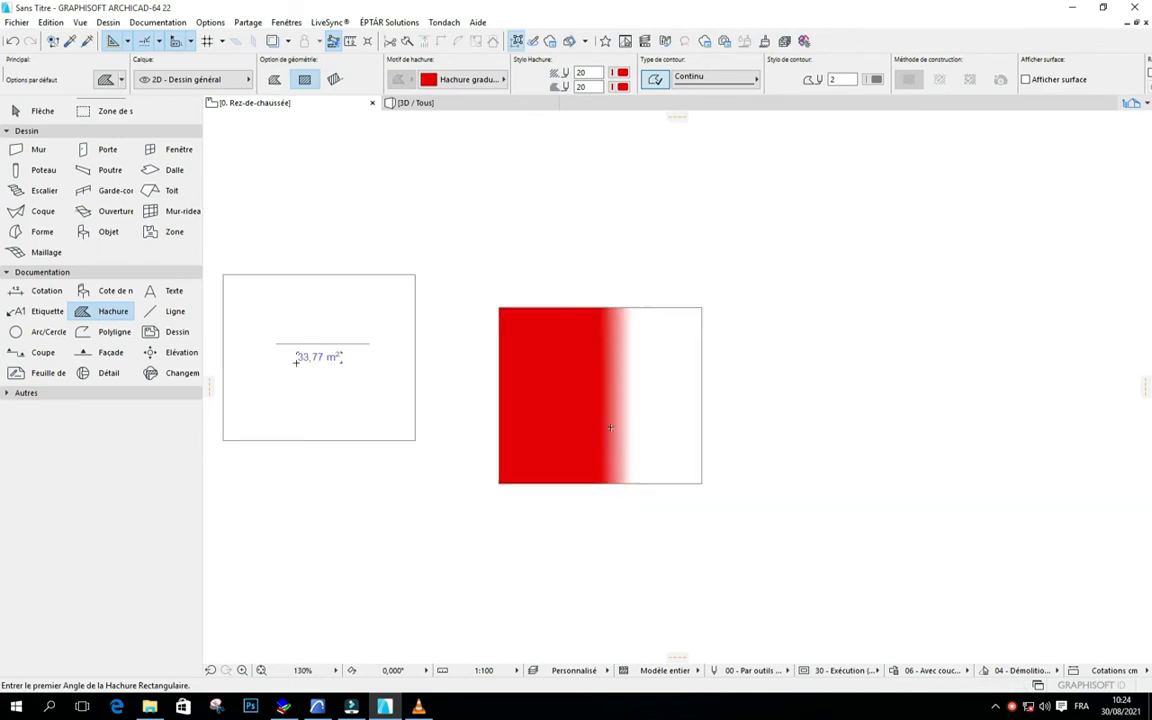
pyautogui.scroll(2, 632, 426)
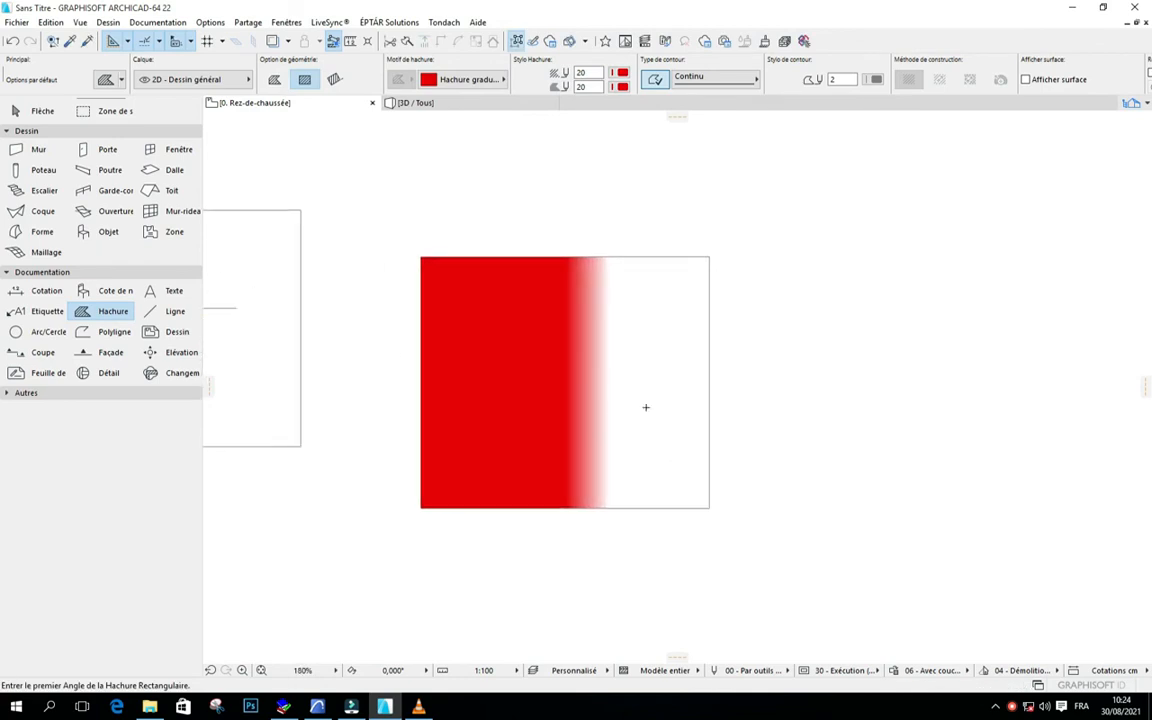
# Select the gradient hatch and widen its colour transition by stretching the end of the gradient line towards the rectangle's right edge.
pyautogui.keyDown('shift'); pyautogui.click(616, 386); pyautogui.keyUp('shift')
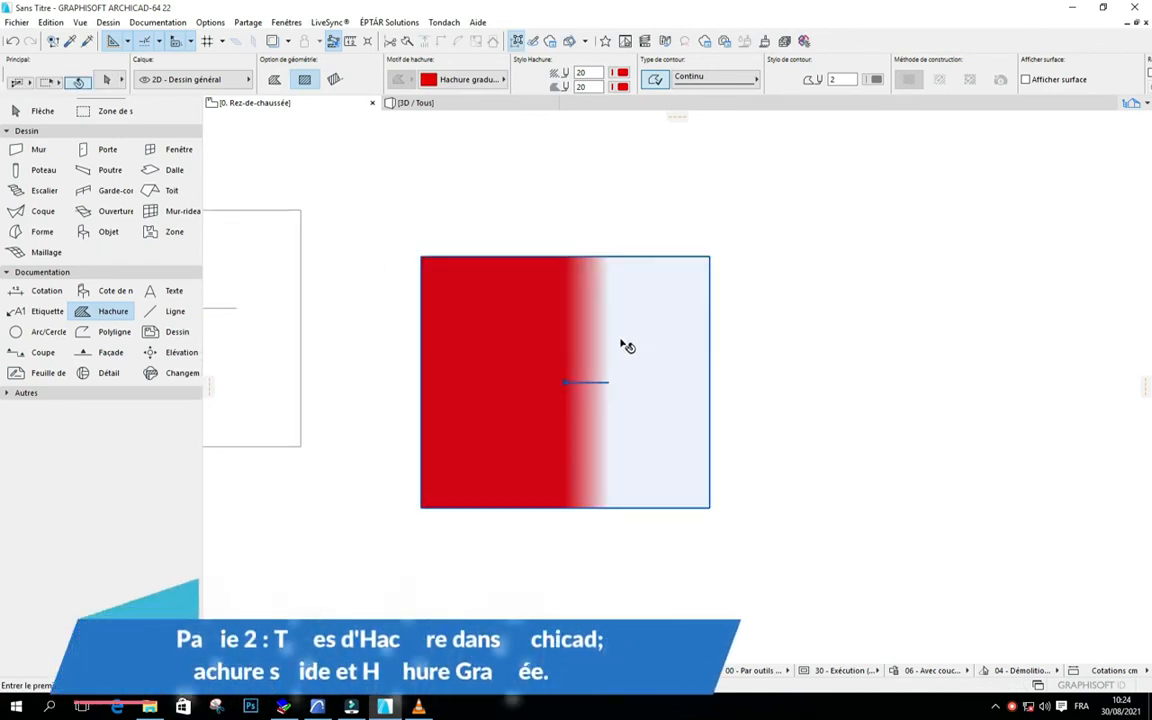
pyautogui.keyDown('shift'); pyautogui.click(624, 346); pyautogui.keyUp('shift')
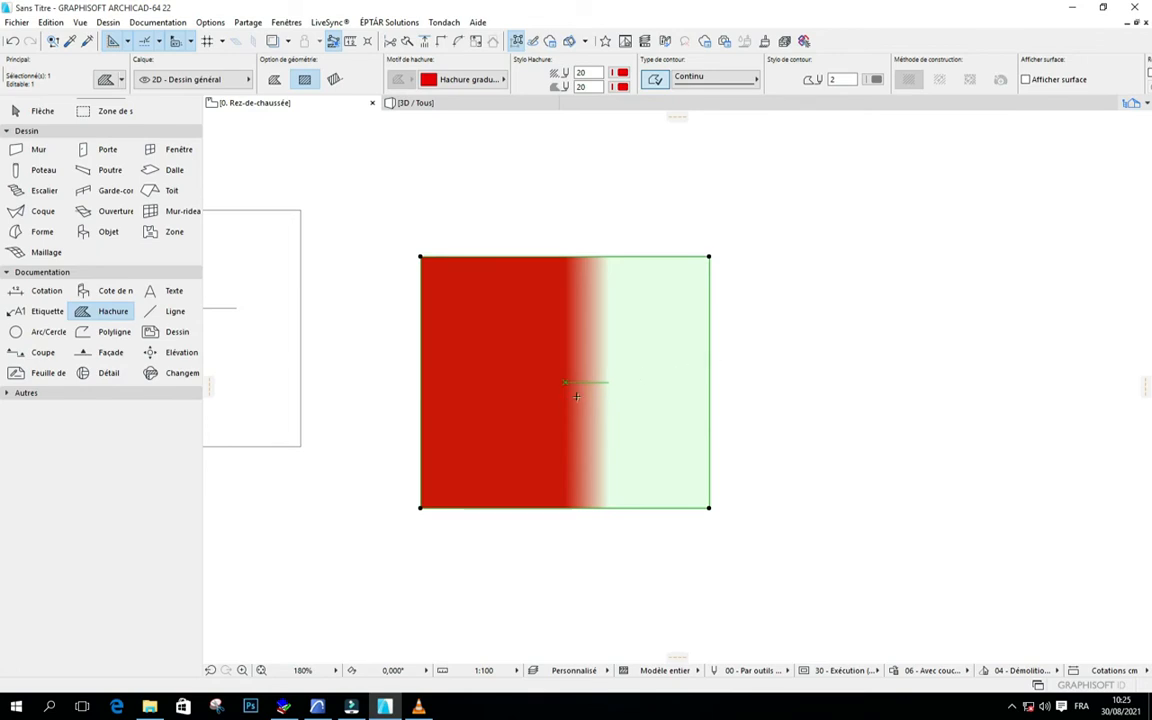
pyautogui.scroll(3, 576, 396)
pyautogui.scroll(-1, 587, 371)
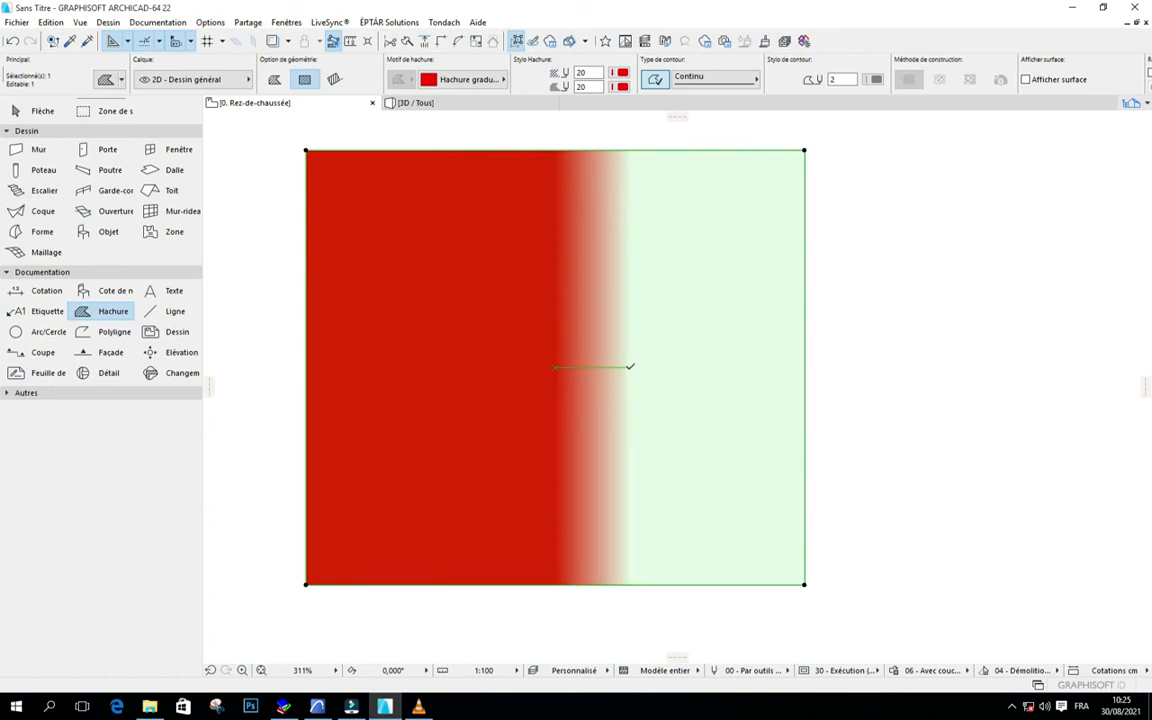
pyautogui.click(630, 367)
pyautogui.click(743, 367)
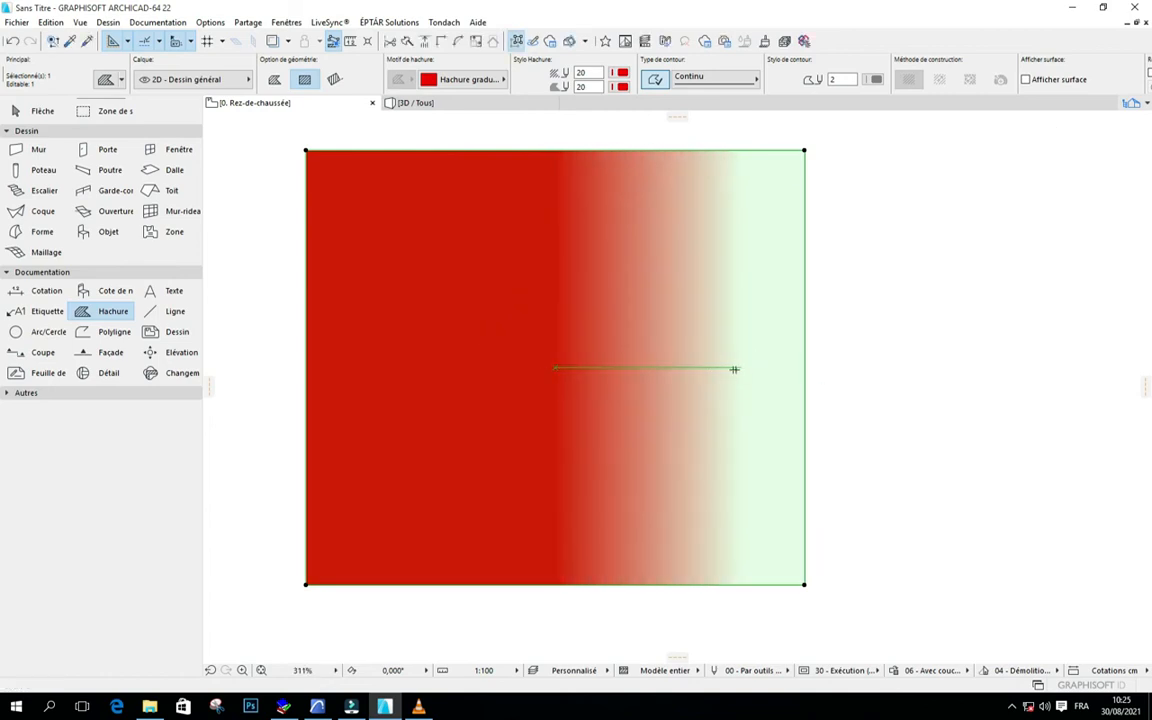
# Narrow the linear gradient's transition by shortening its gradient line to about 0.45 m.
pyautogui.click(741, 367)
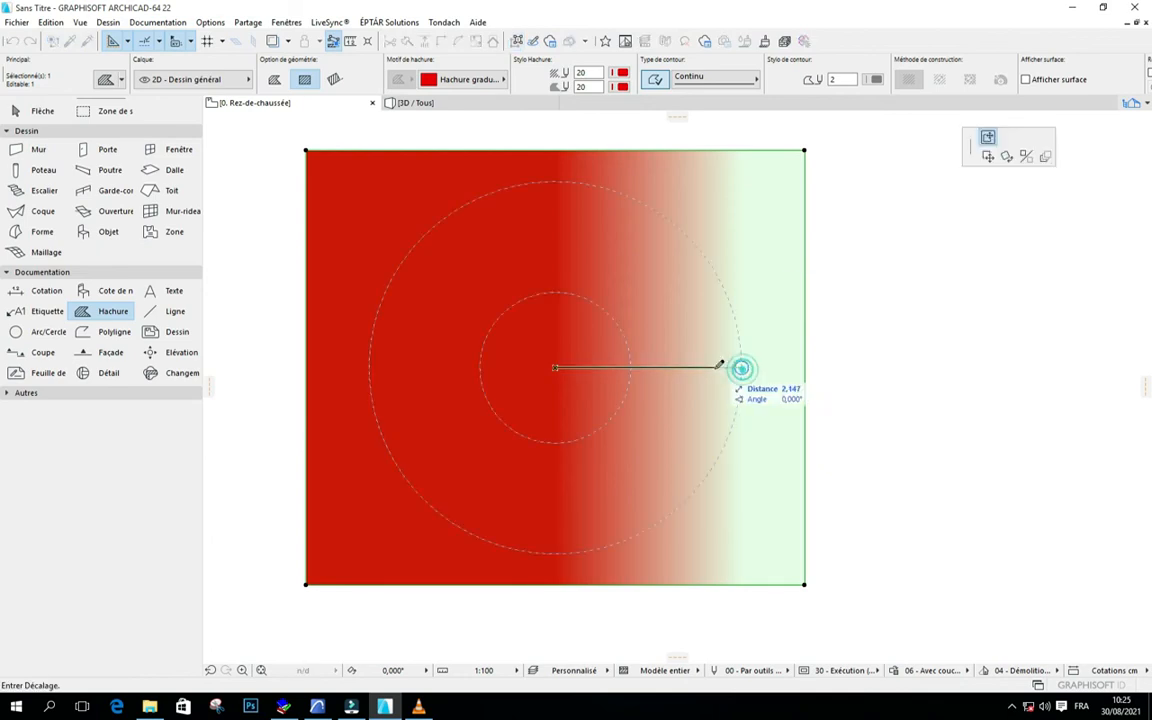
pyautogui.click(591, 366)
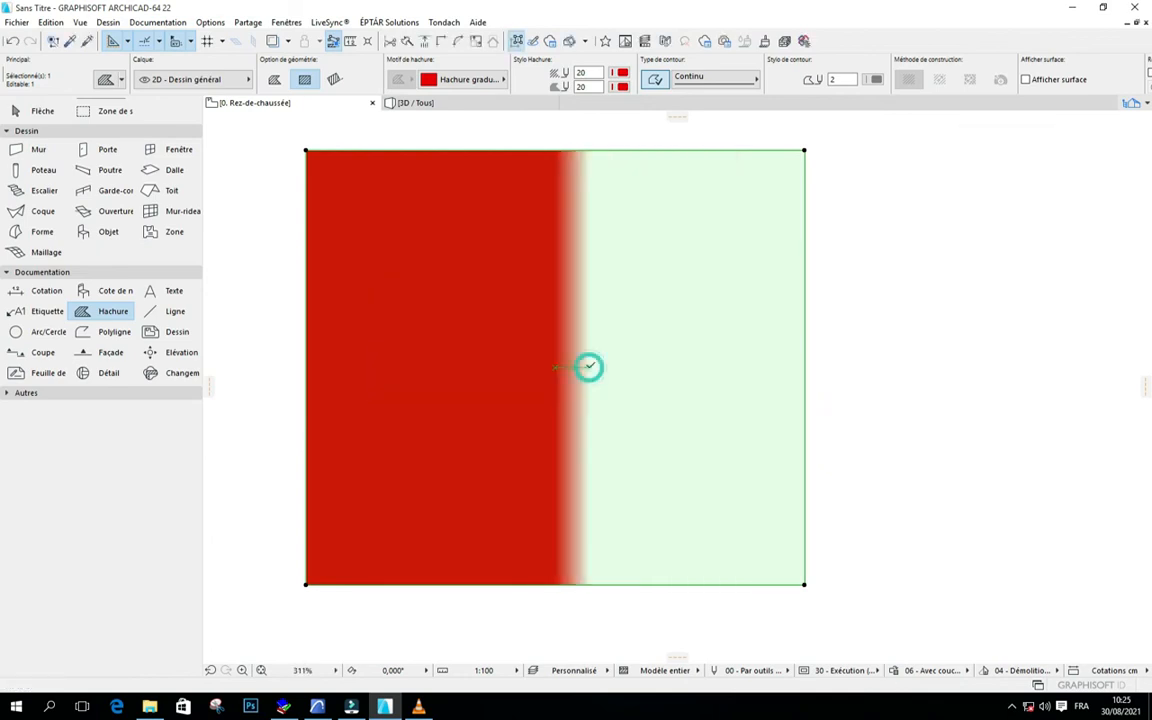
pyautogui.click(590, 367)
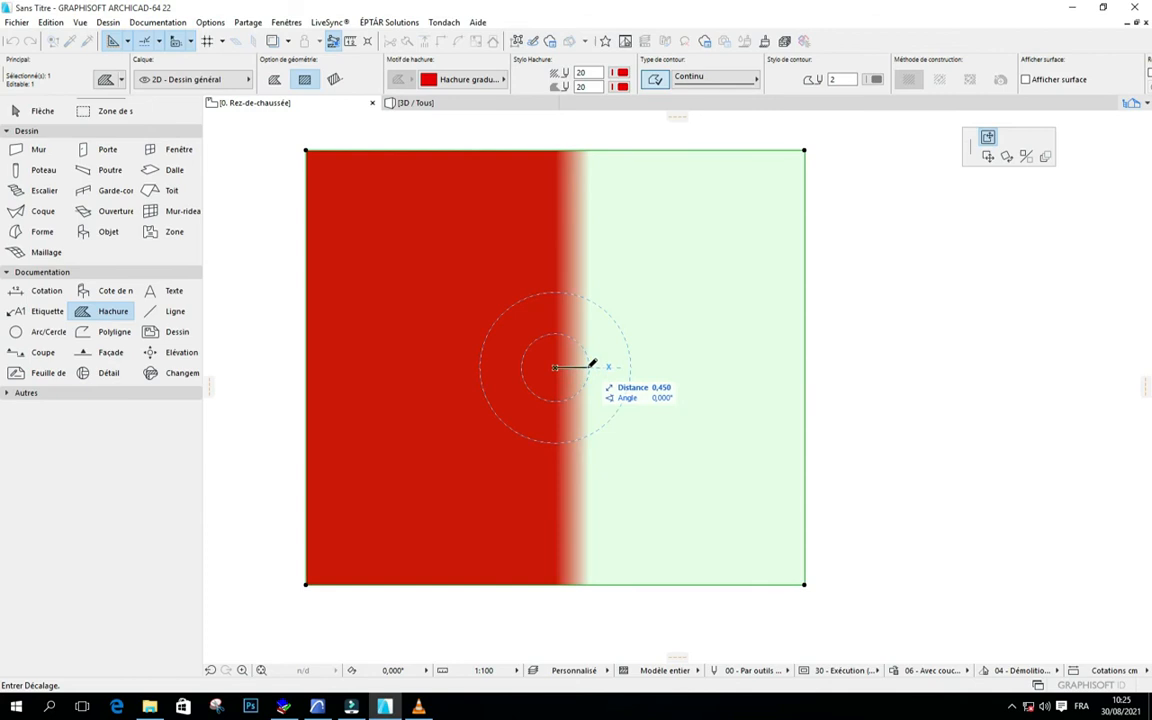
pyautogui.click(587, 367)
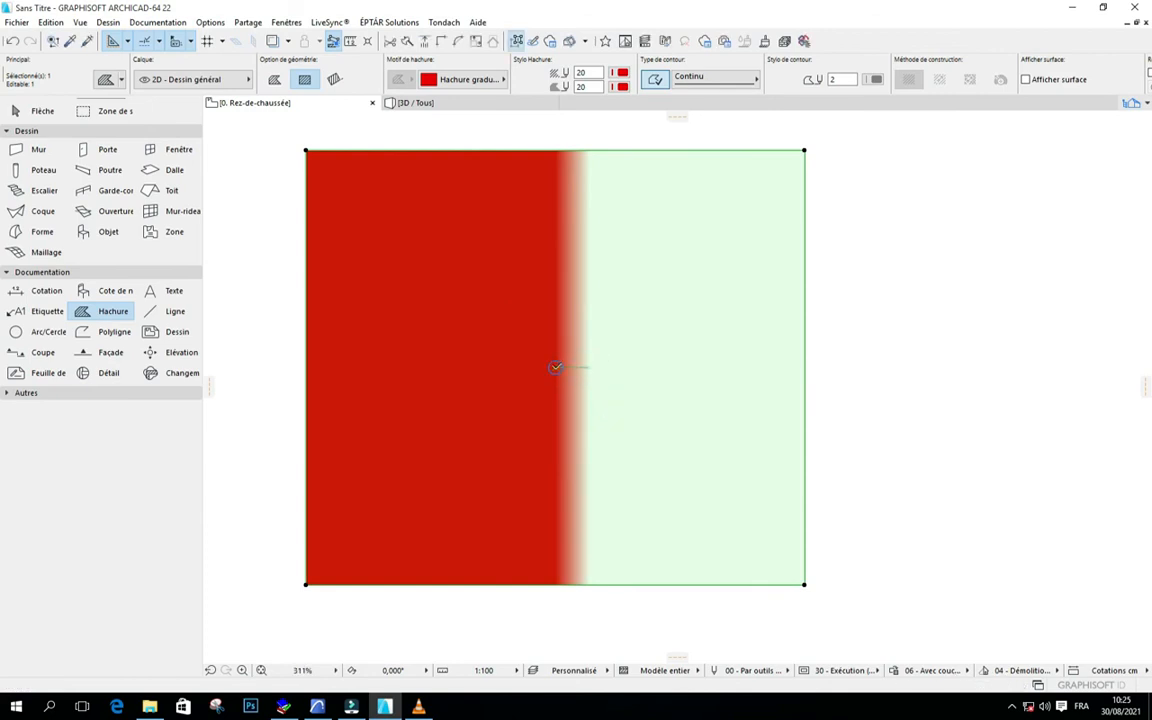
# Shift the linear gradient's start point near the rectangle's left edge, and from there to the right of its centre.
pyautogui.click(557, 366)
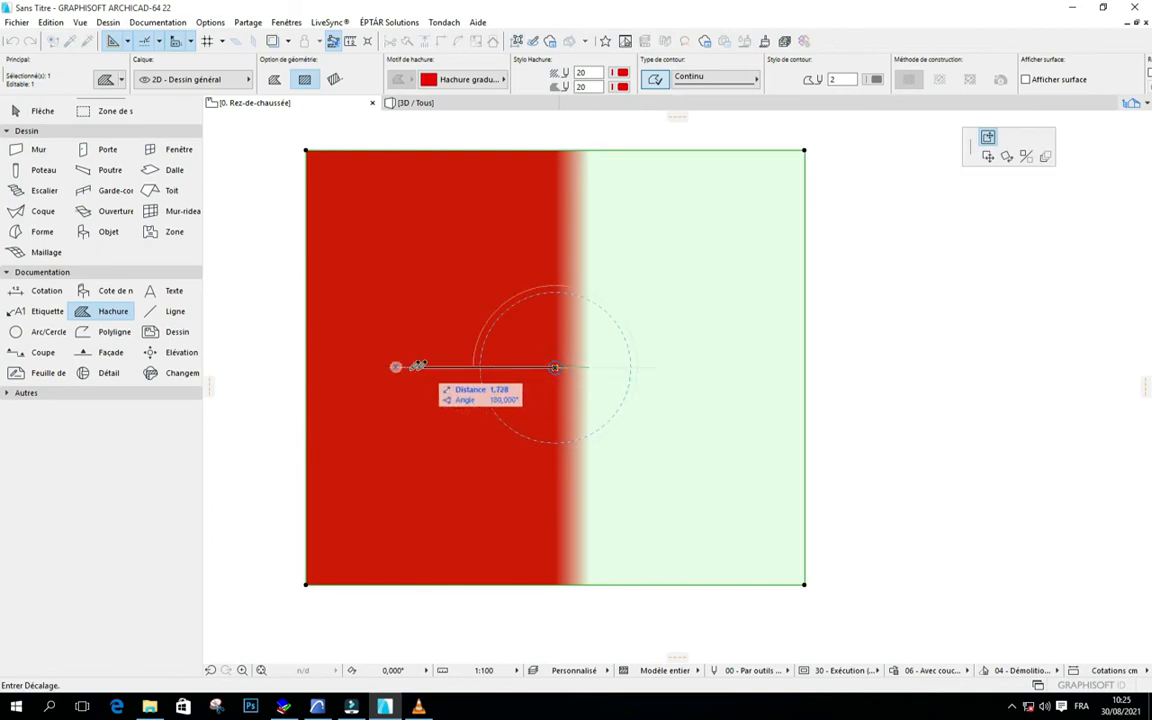
pyautogui.click(362, 365)
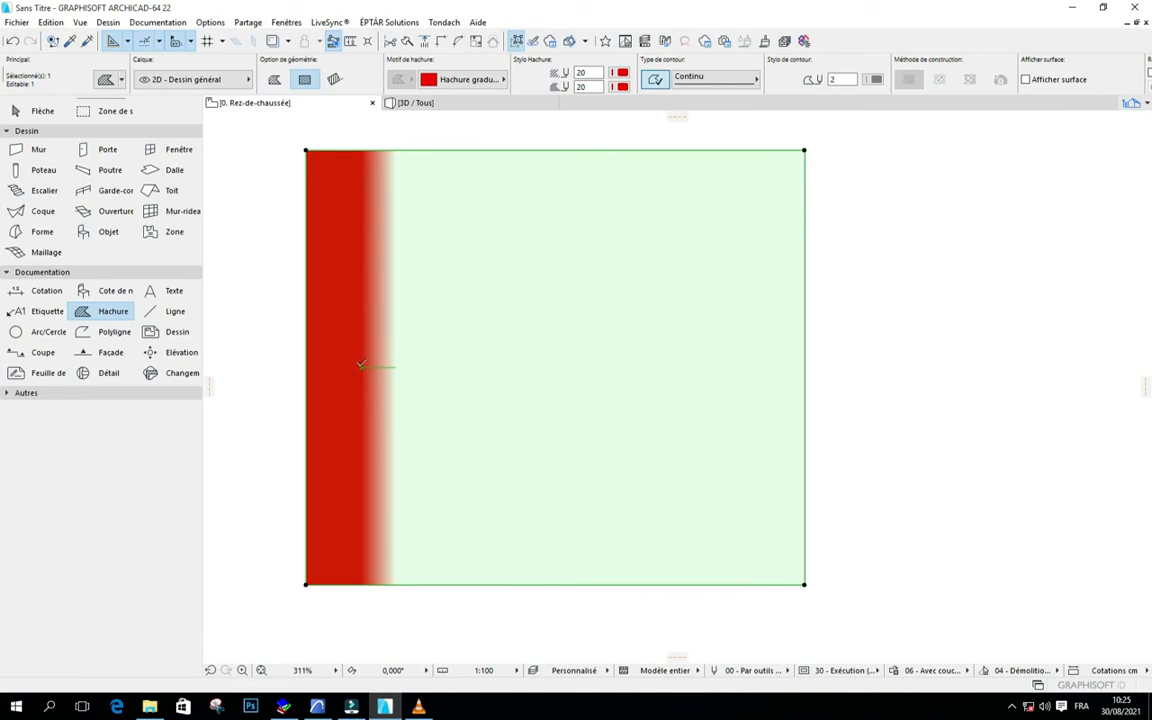
pyautogui.click(364, 365)
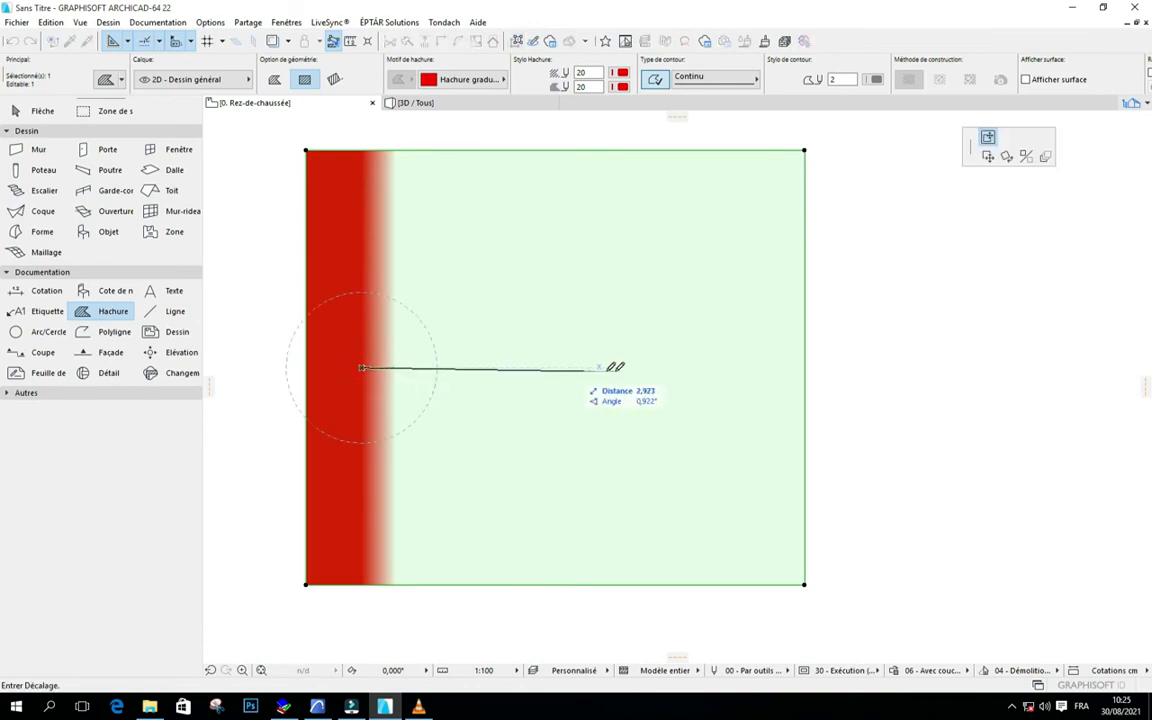
pyautogui.click(640, 366)
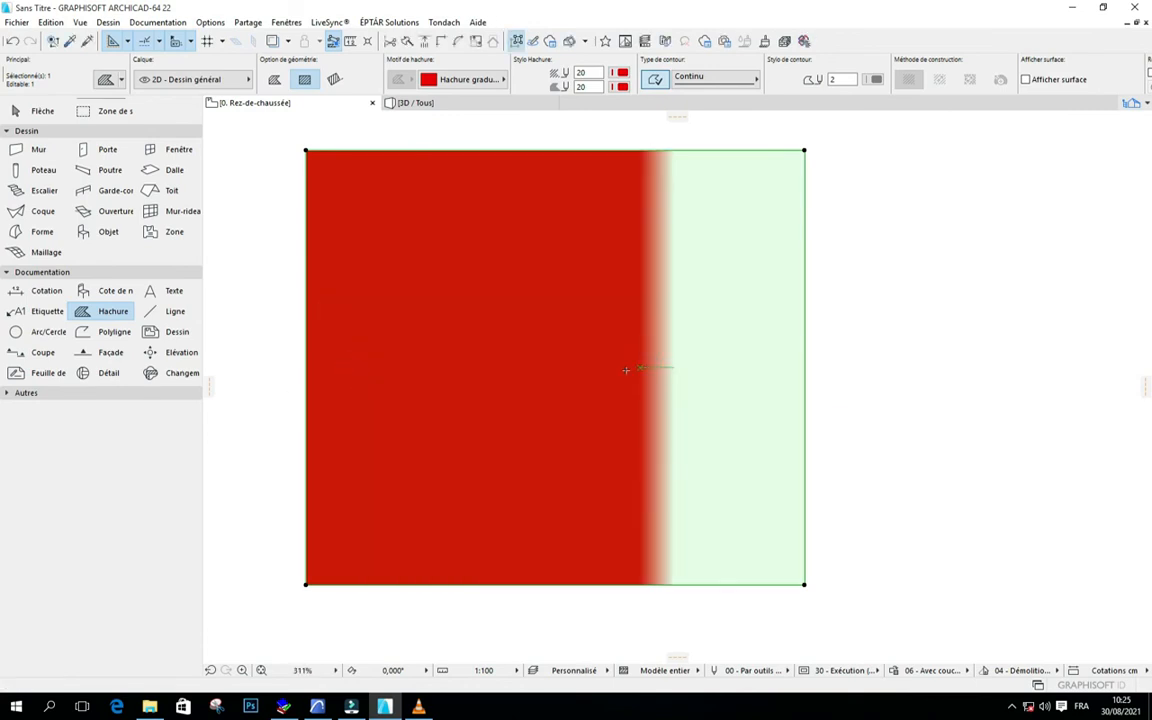
pyautogui.scroll(-5, 603, 380)
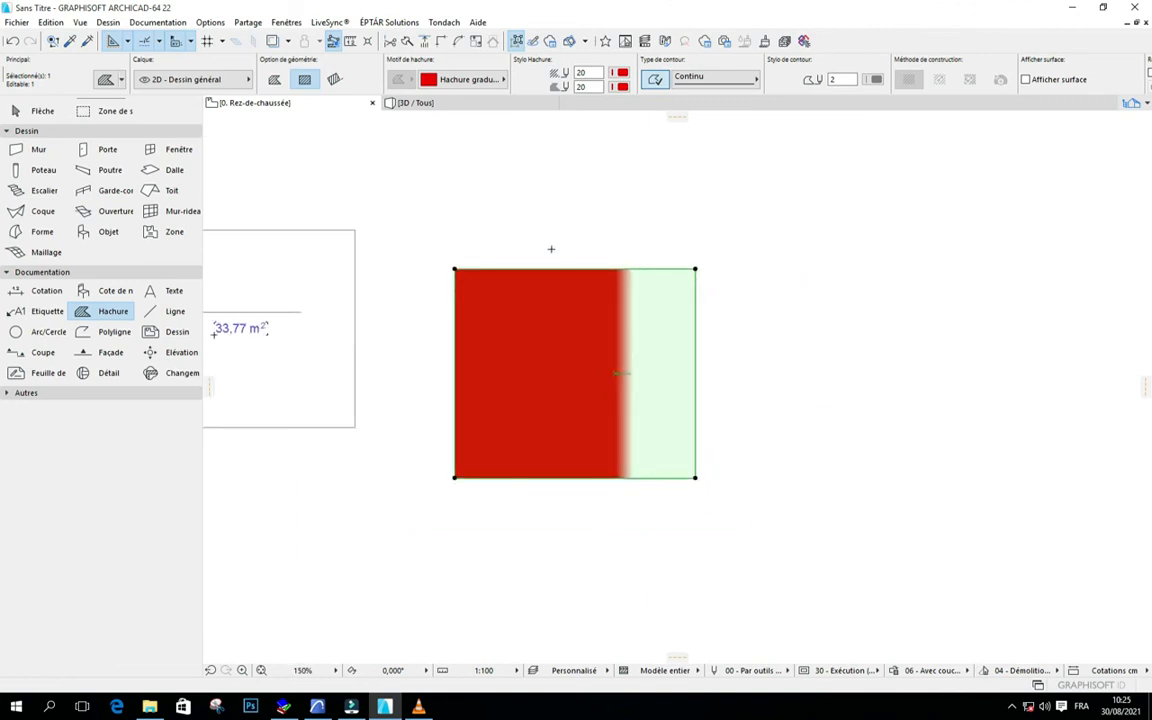
# Change the selected hatch's pattern to Hachure graduée radiale and examine its inner and outer gradient circles.
pyautogui.click(453, 82)
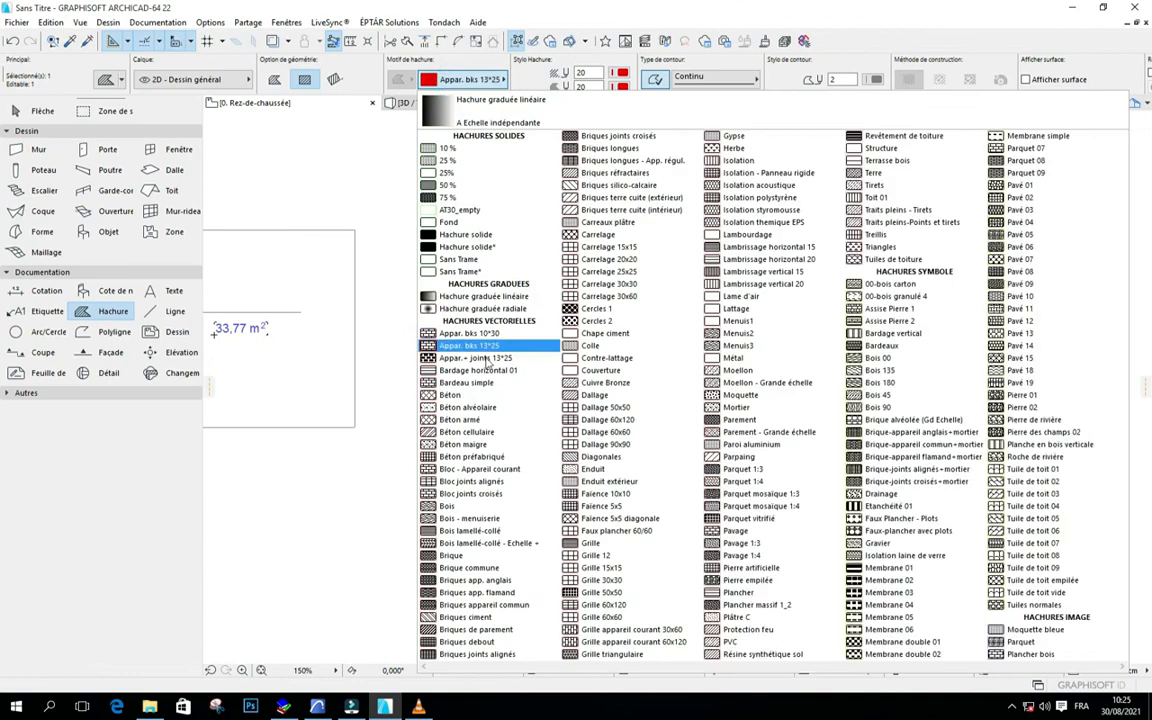
pyautogui.click(458, 310)
pyautogui.scroll(-3, 448, 239)
pyautogui.scroll(5, 520, 322)
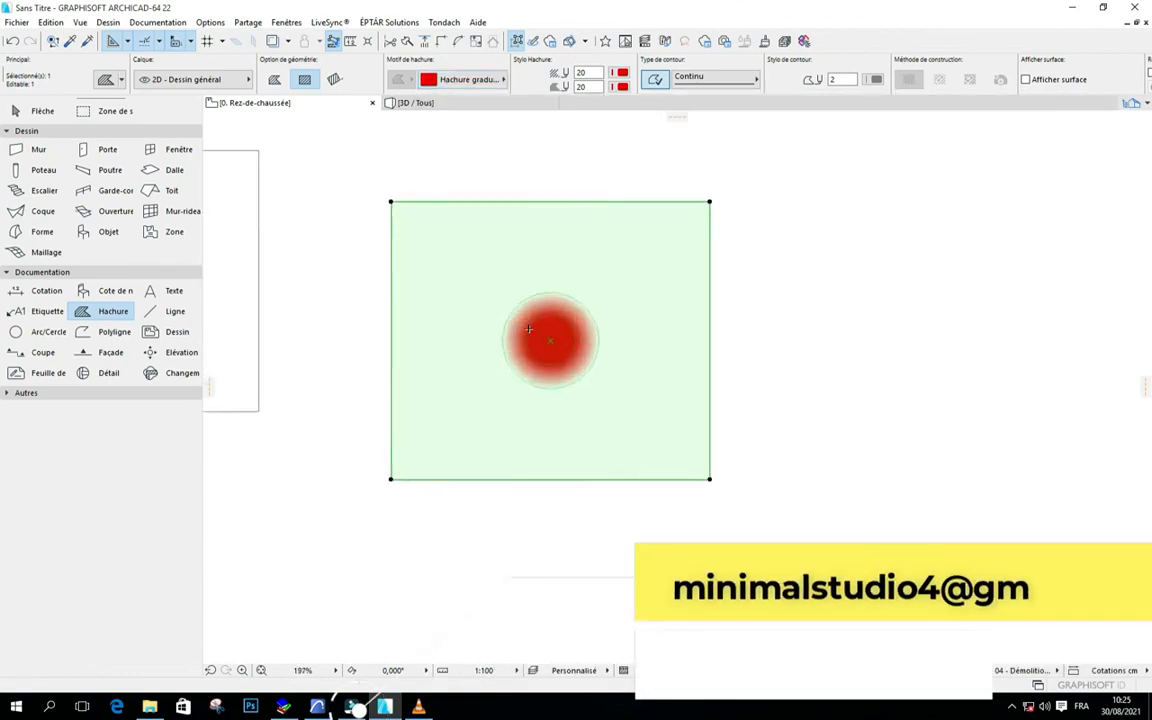
pyautogui.scroll(2, 528, 329)
pyautogui.scroll(-2, 487, 374)
pyautogui.scroll(2, 562, 318)
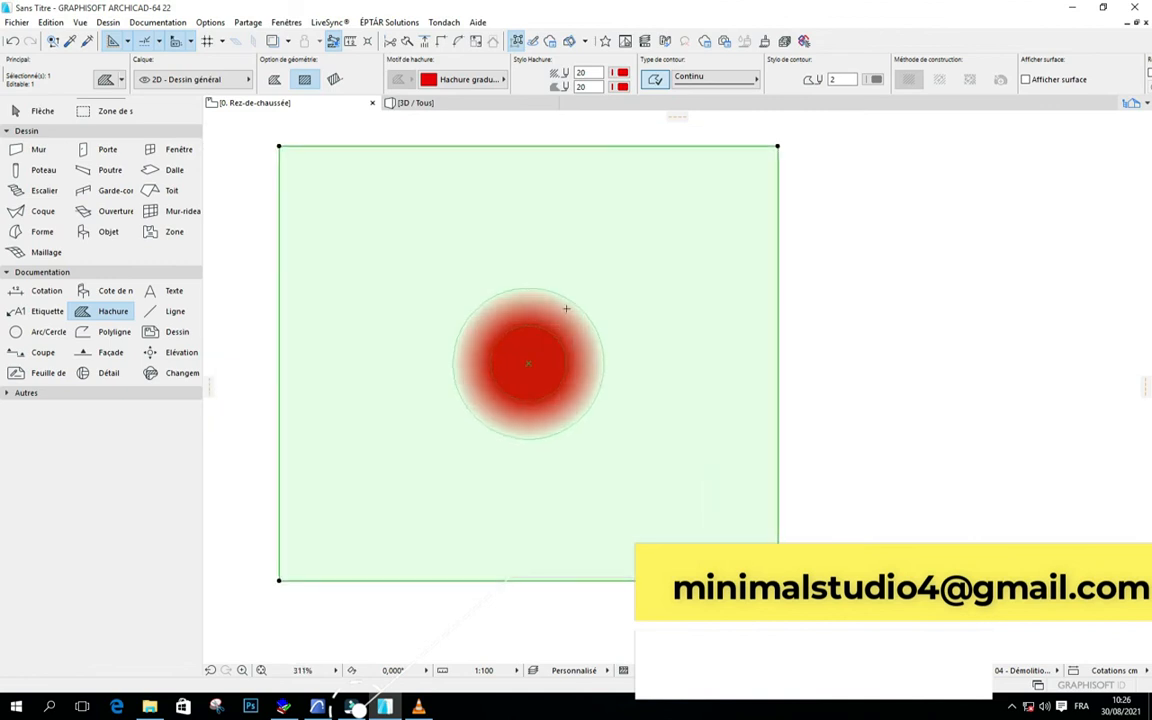
pyautogui.scroll(2, 529, 382)
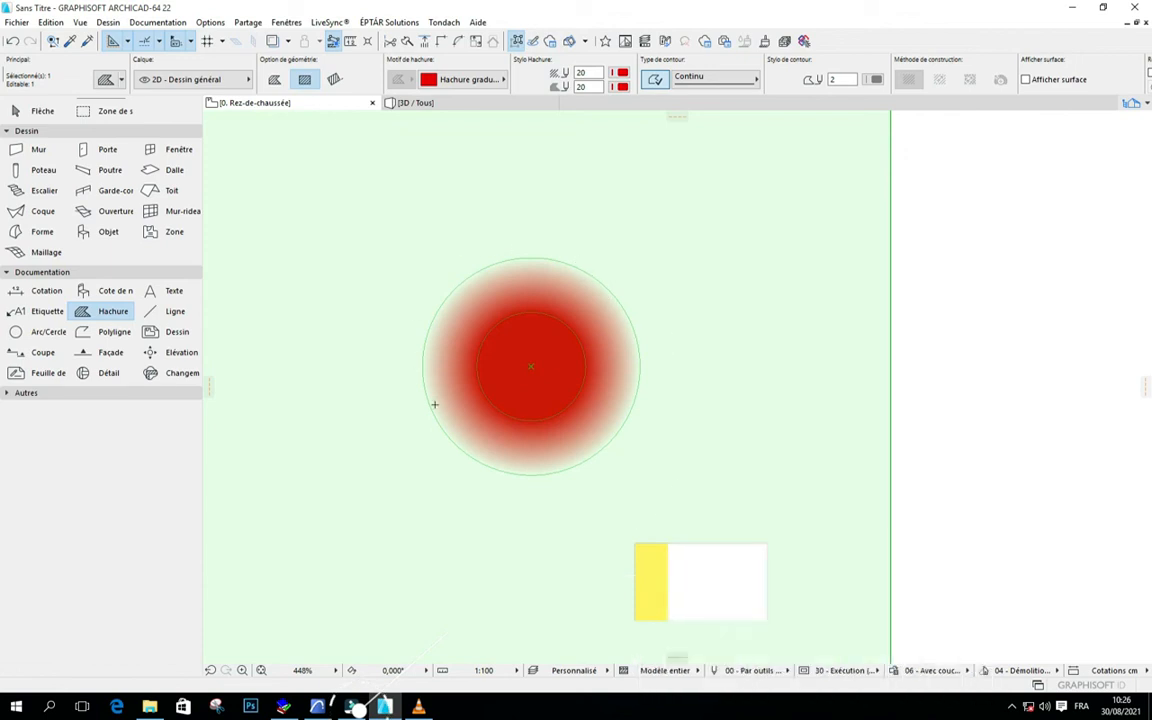
pyautogui.scroll(-2, 528, 390)
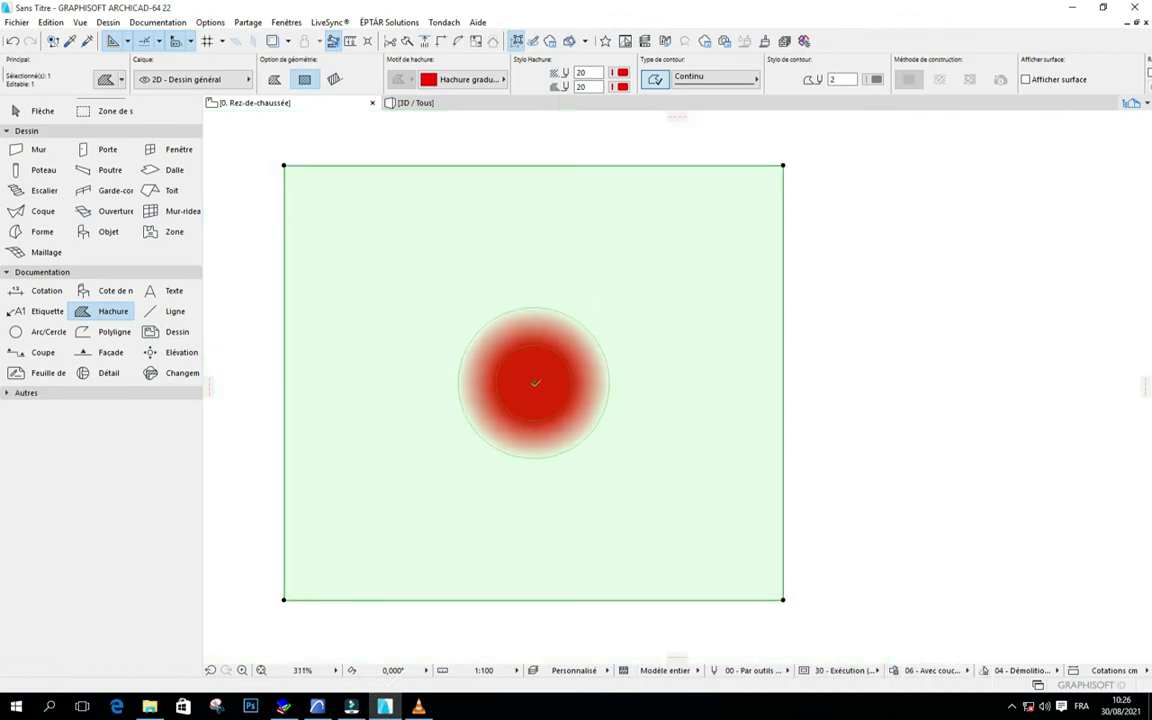
pyautogui.click(535, 383)
pyautogui.press('Escape')
pyautogui.click(524, 348)
pyautogui.press('Escape')
# Enlarge the radial gradient by stretching its inner circle outward past the outer circle twice.
pyautogui.click(538, 345)
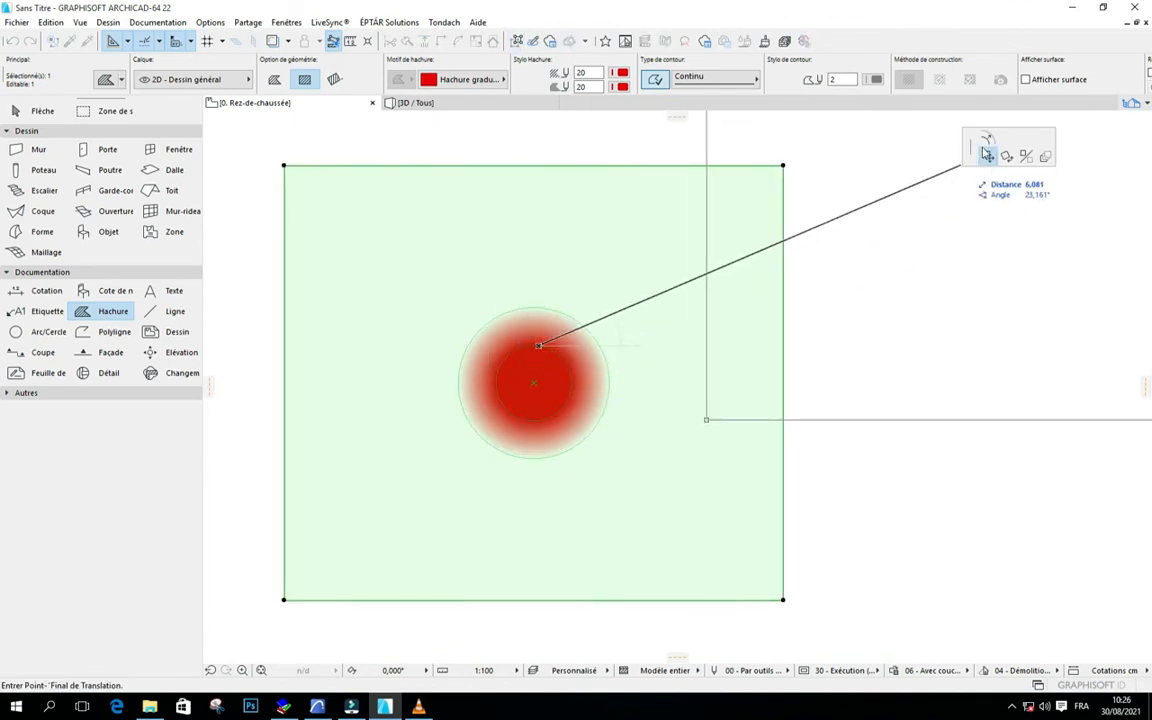
pyautogui.click(986, 140)
pyautogui.click(562, 275)
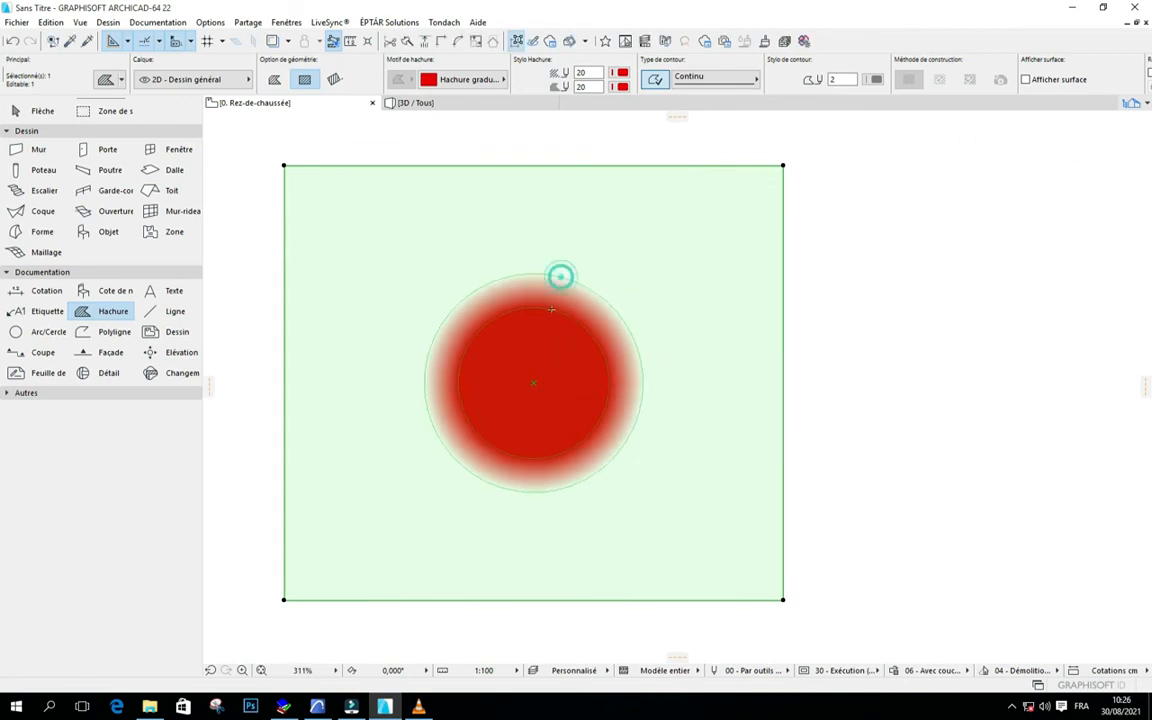
pyautogui.click(540, 307)
pyautogui.click(548, 257)
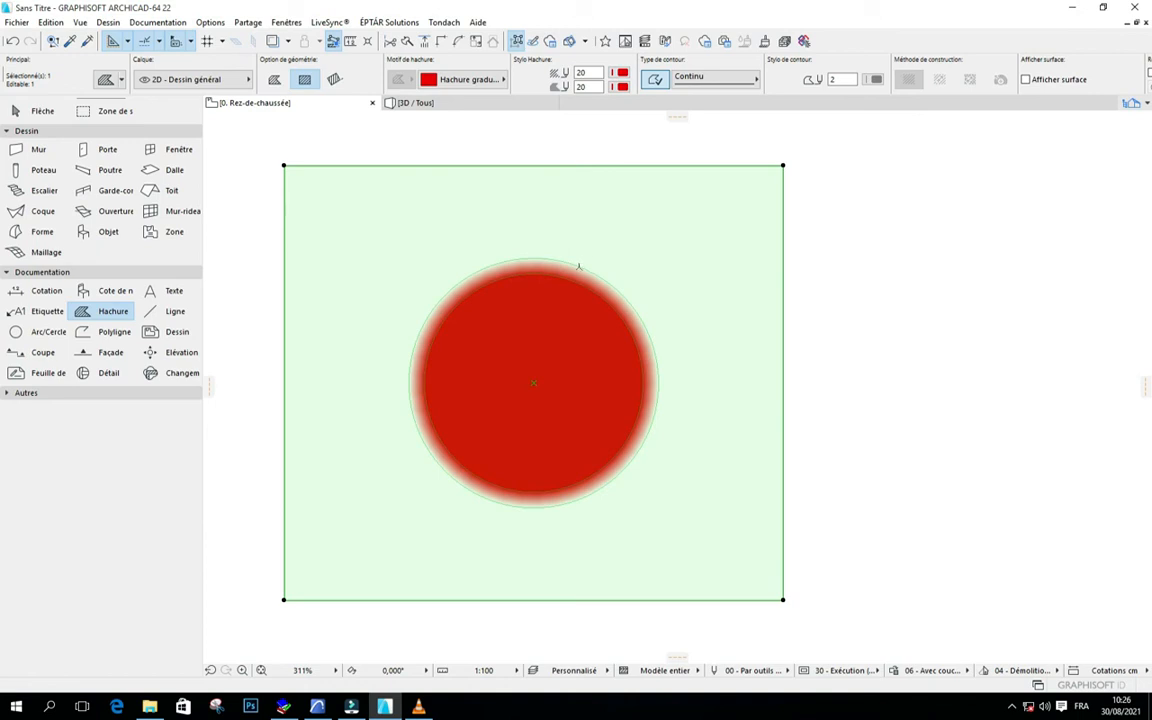
# Stretch the radial gradient's outer circle to a radius of about 2.2 m and deselect the hatch.
pyautogui.click(577, 267)
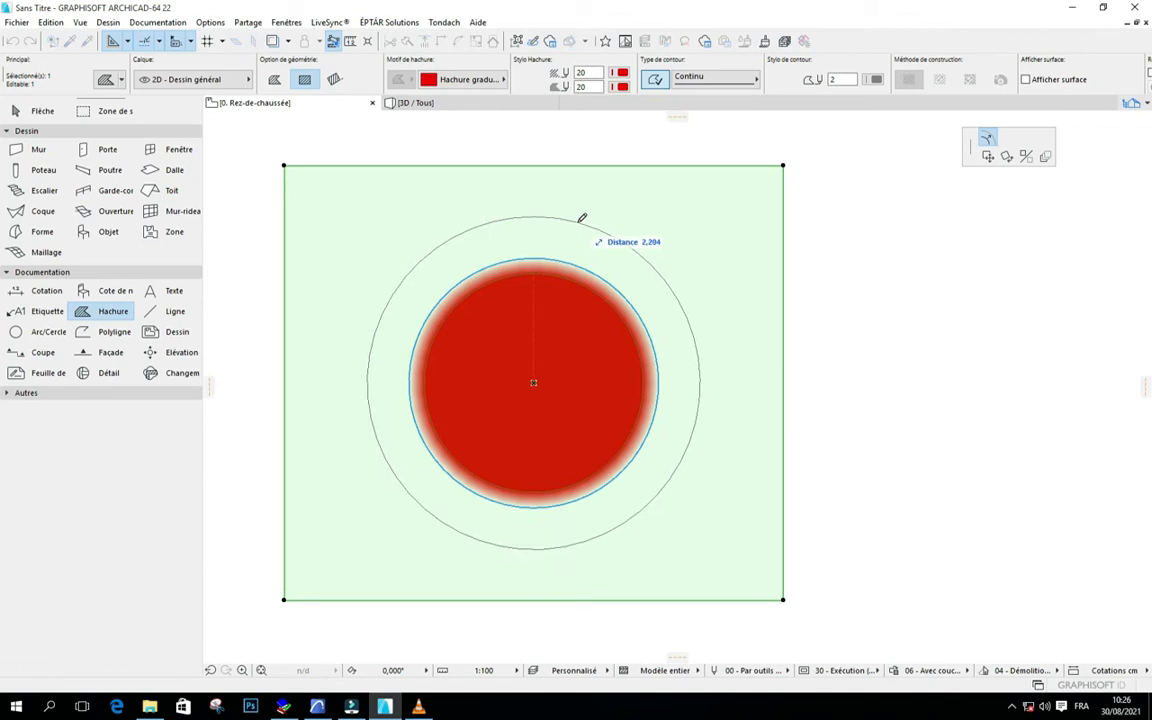
pyautogui.click(583, 217)
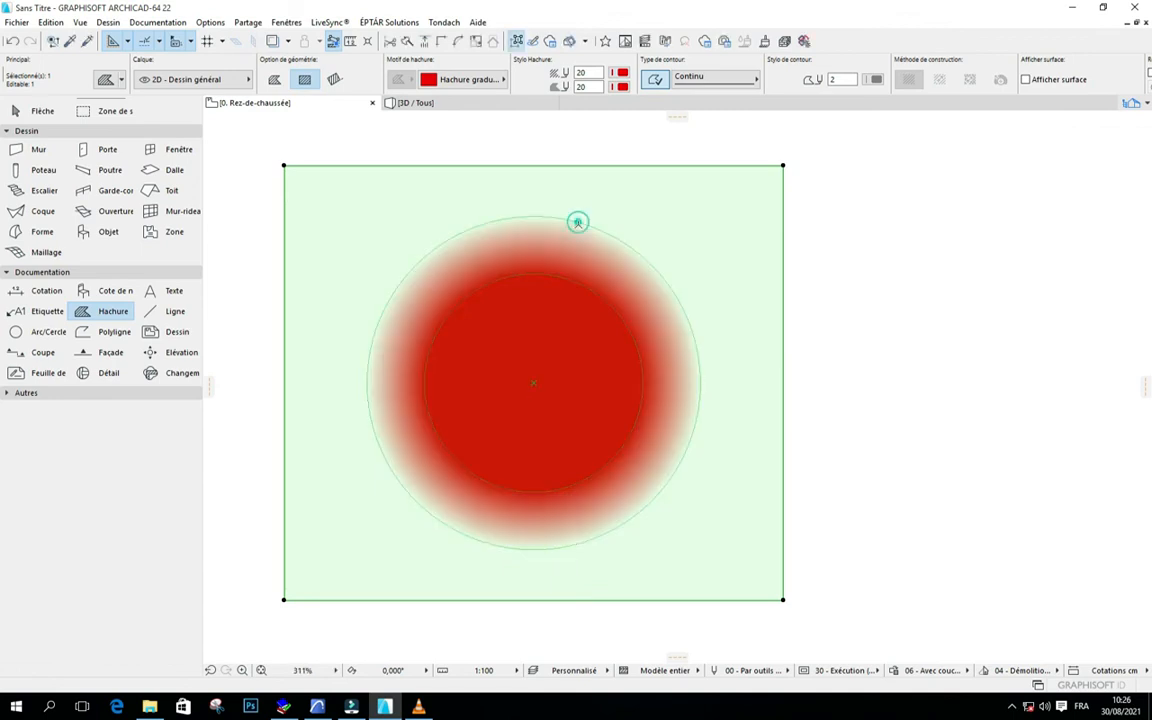
pyautogui.press('Escape')
pyautogui.click(847, 245)
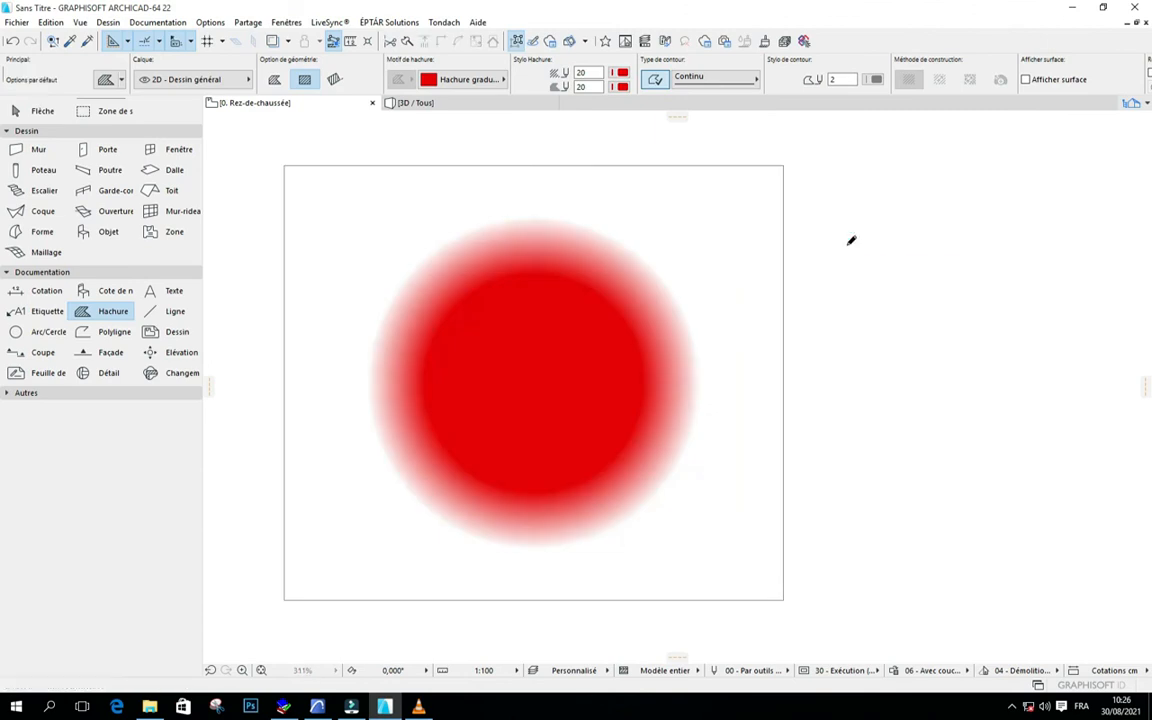
pyautogui.press('Escape')
pyautogui.scroll(-2, 476, 327)
pyautogui.scroll(3, 476, 327)
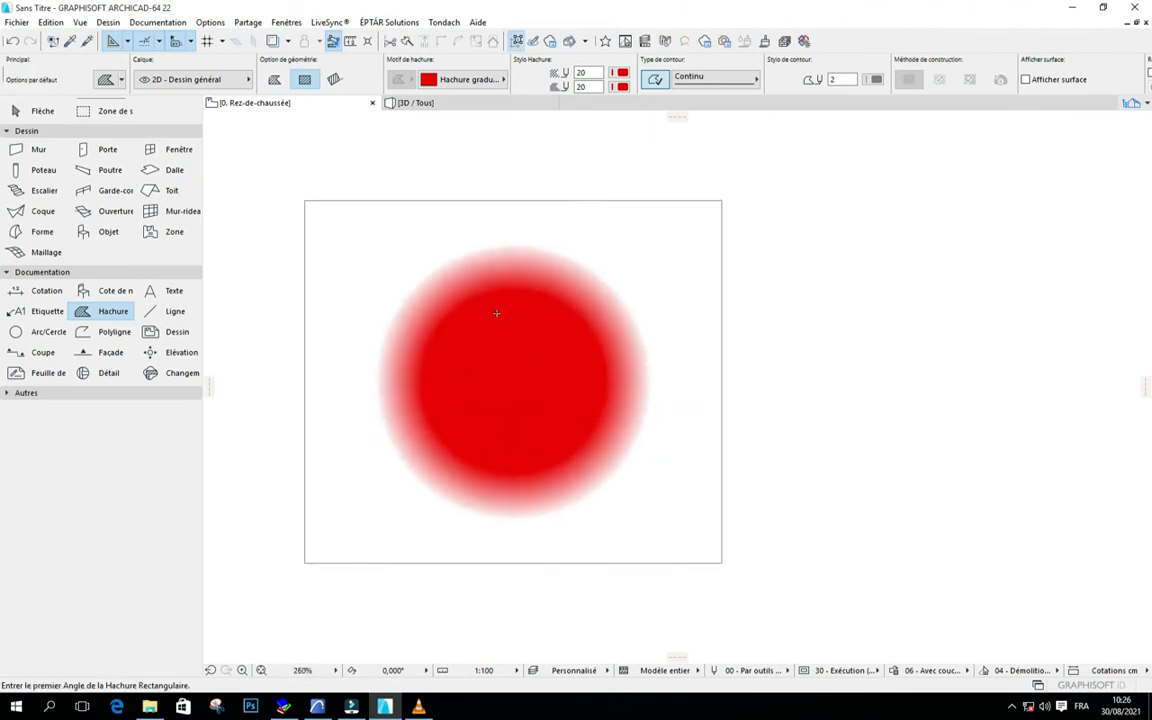
pyautogui.scroll(-2, 499, 311)
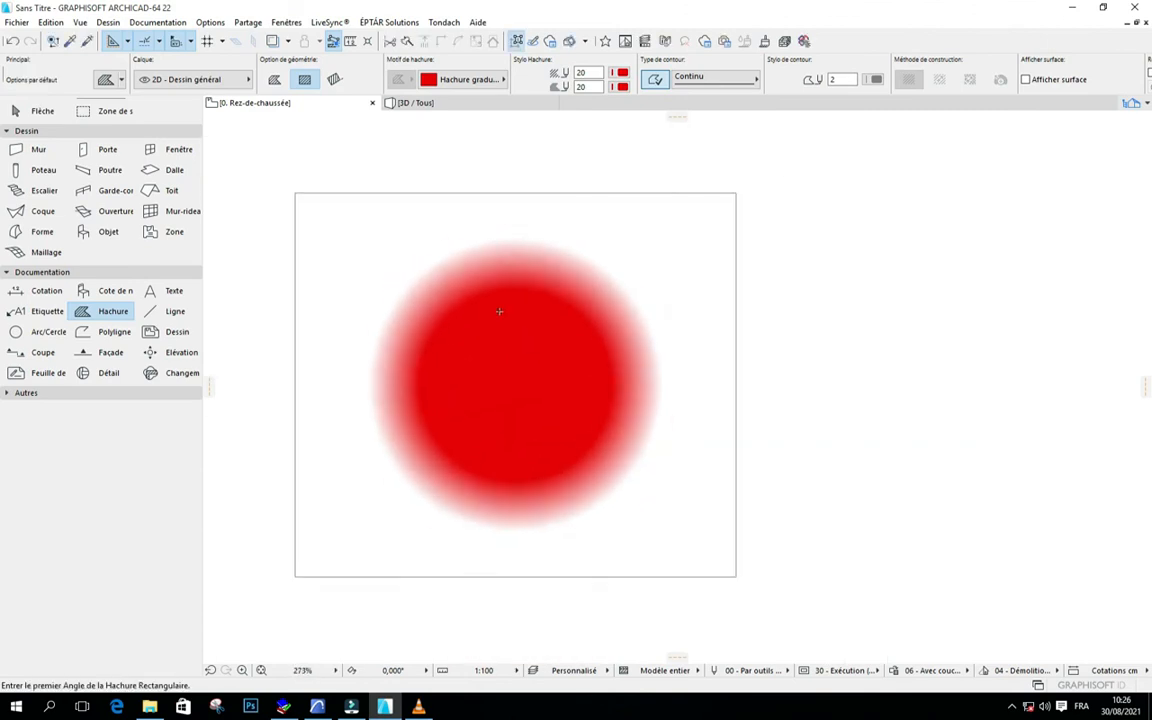